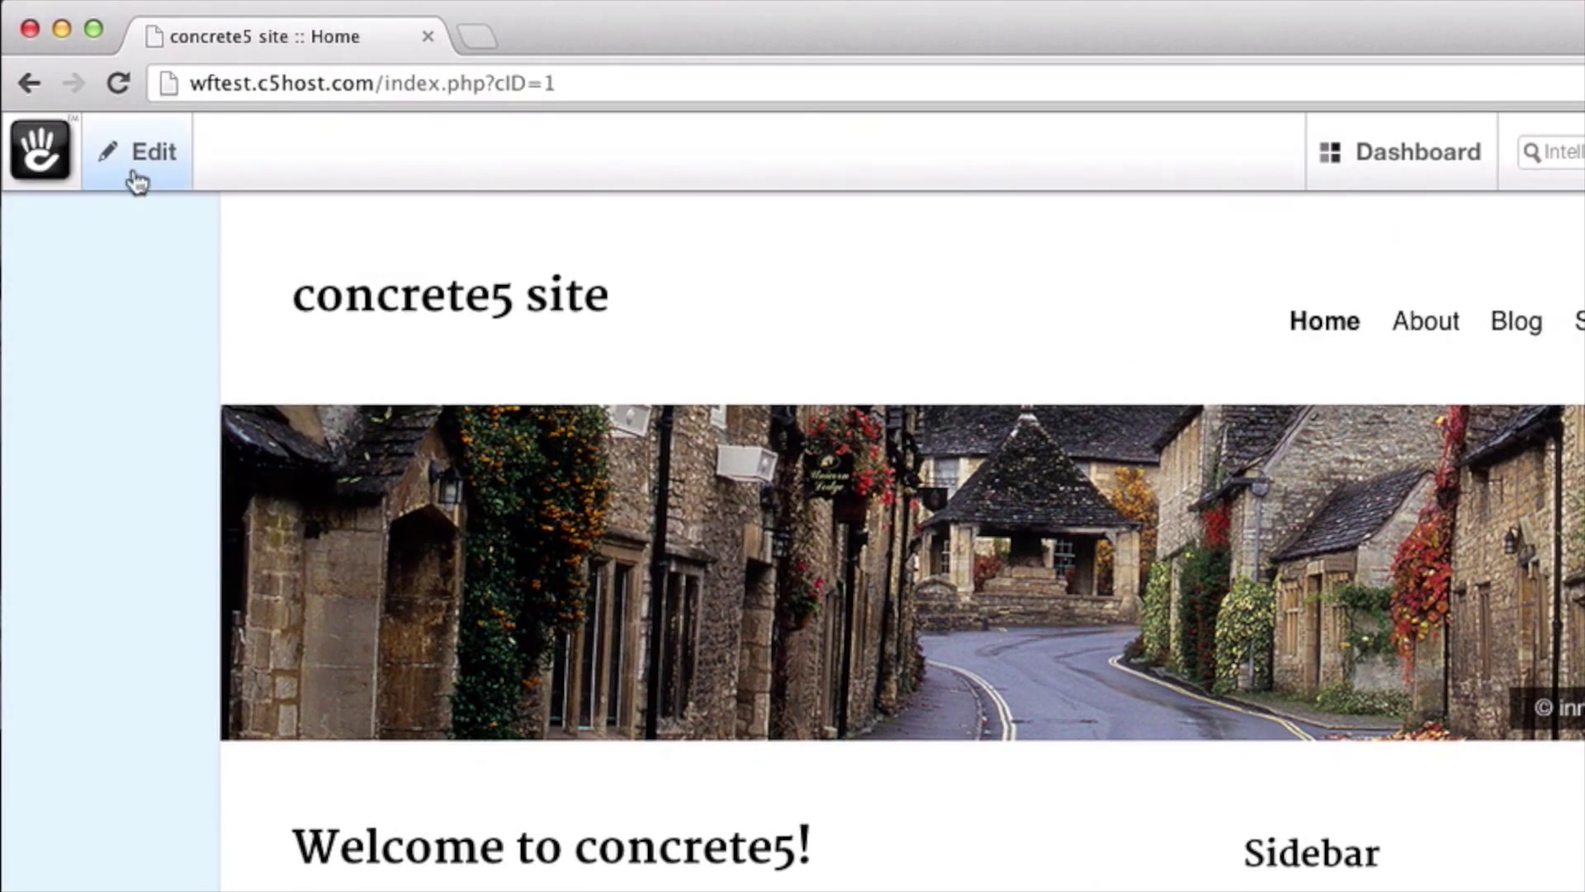
Cut the Home page welcome text to its intro paragraph plus 'Hello!' and submit it for approval.
click(170, 120)
click(132, 257)
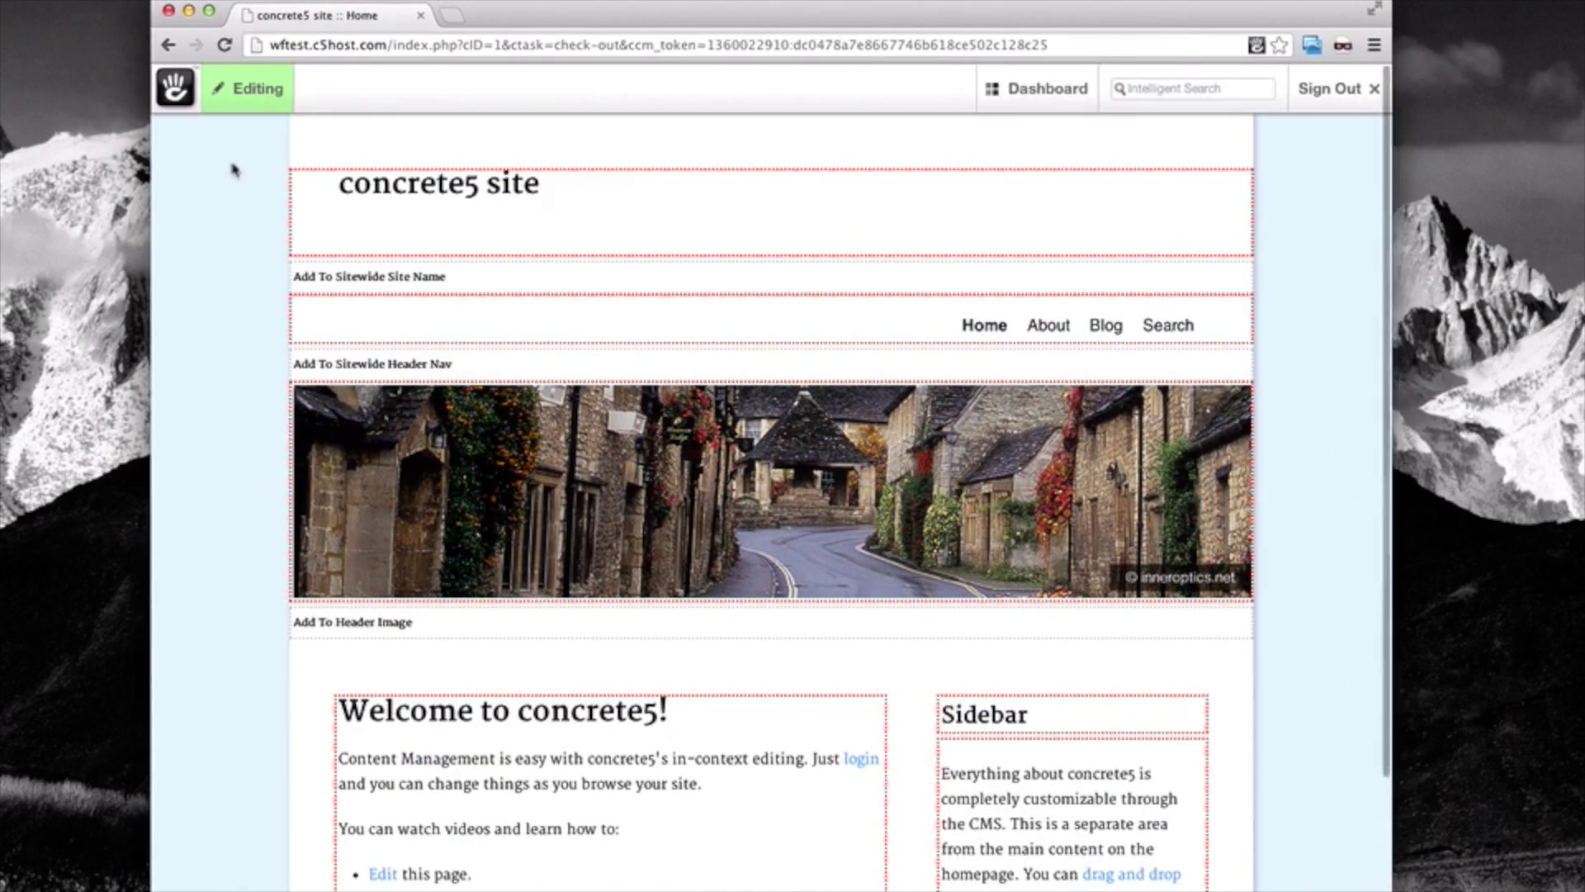
scroll(233, 169, down, 5)
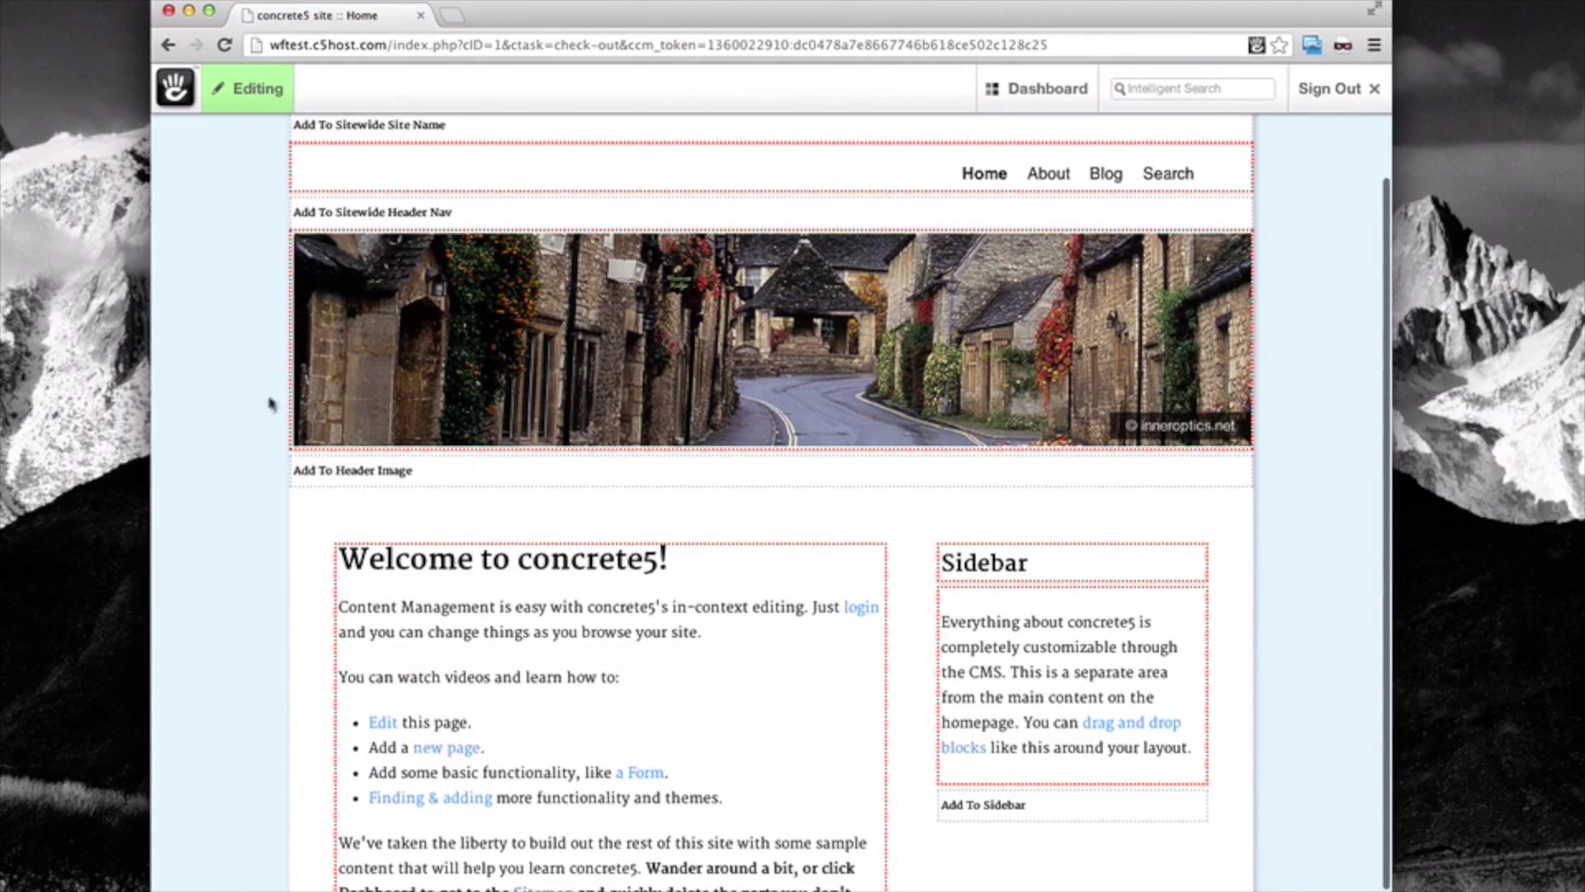
click(383, 596)
click(388, 619)
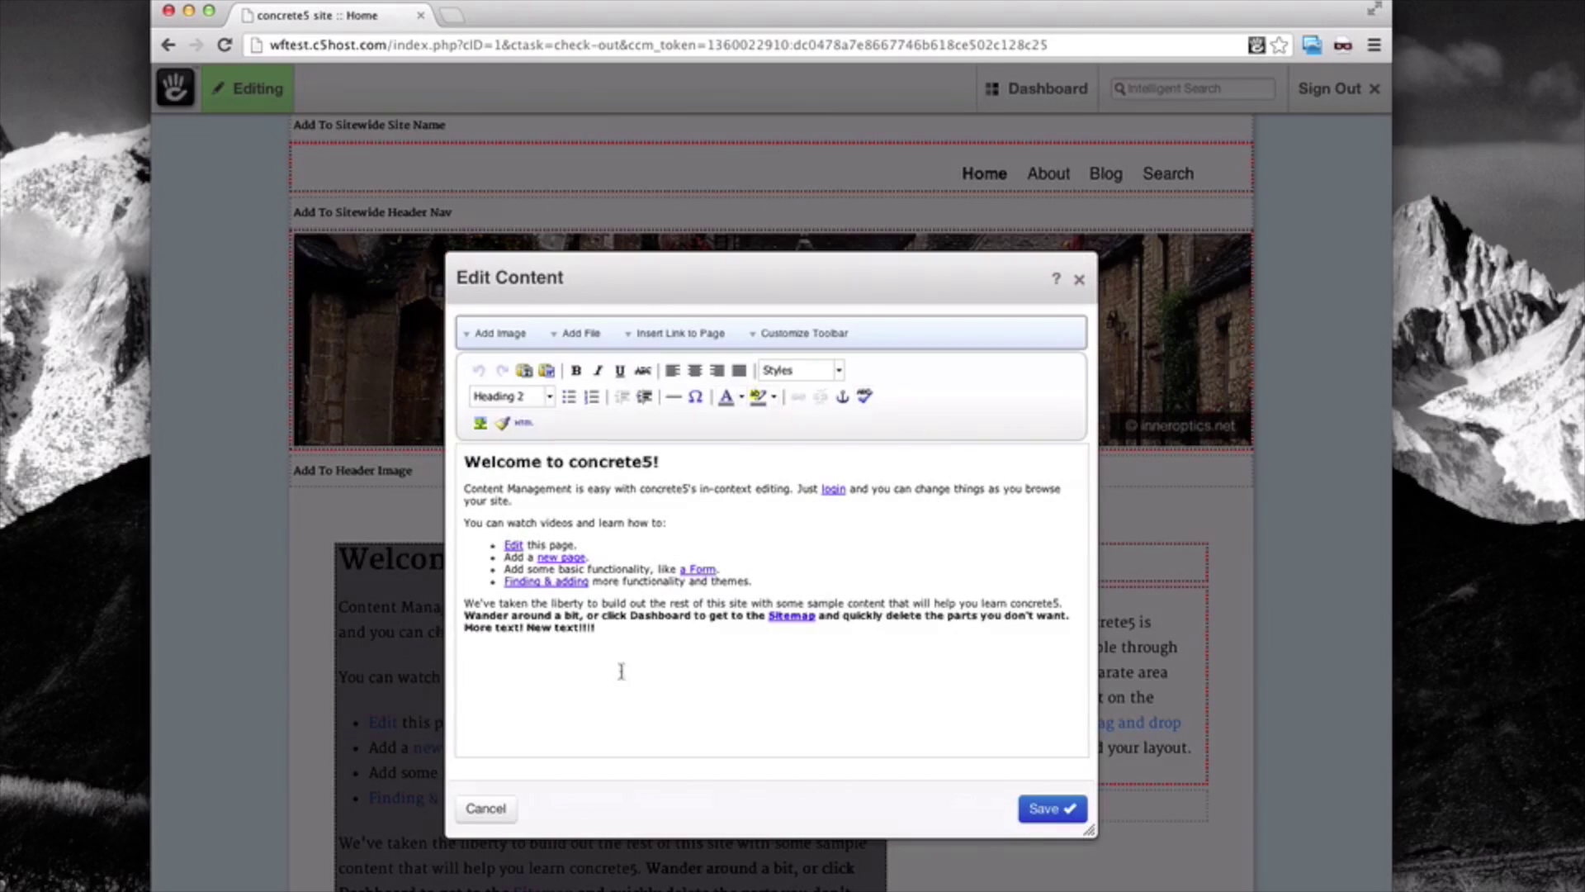
drag(629, 640, 452, 522)
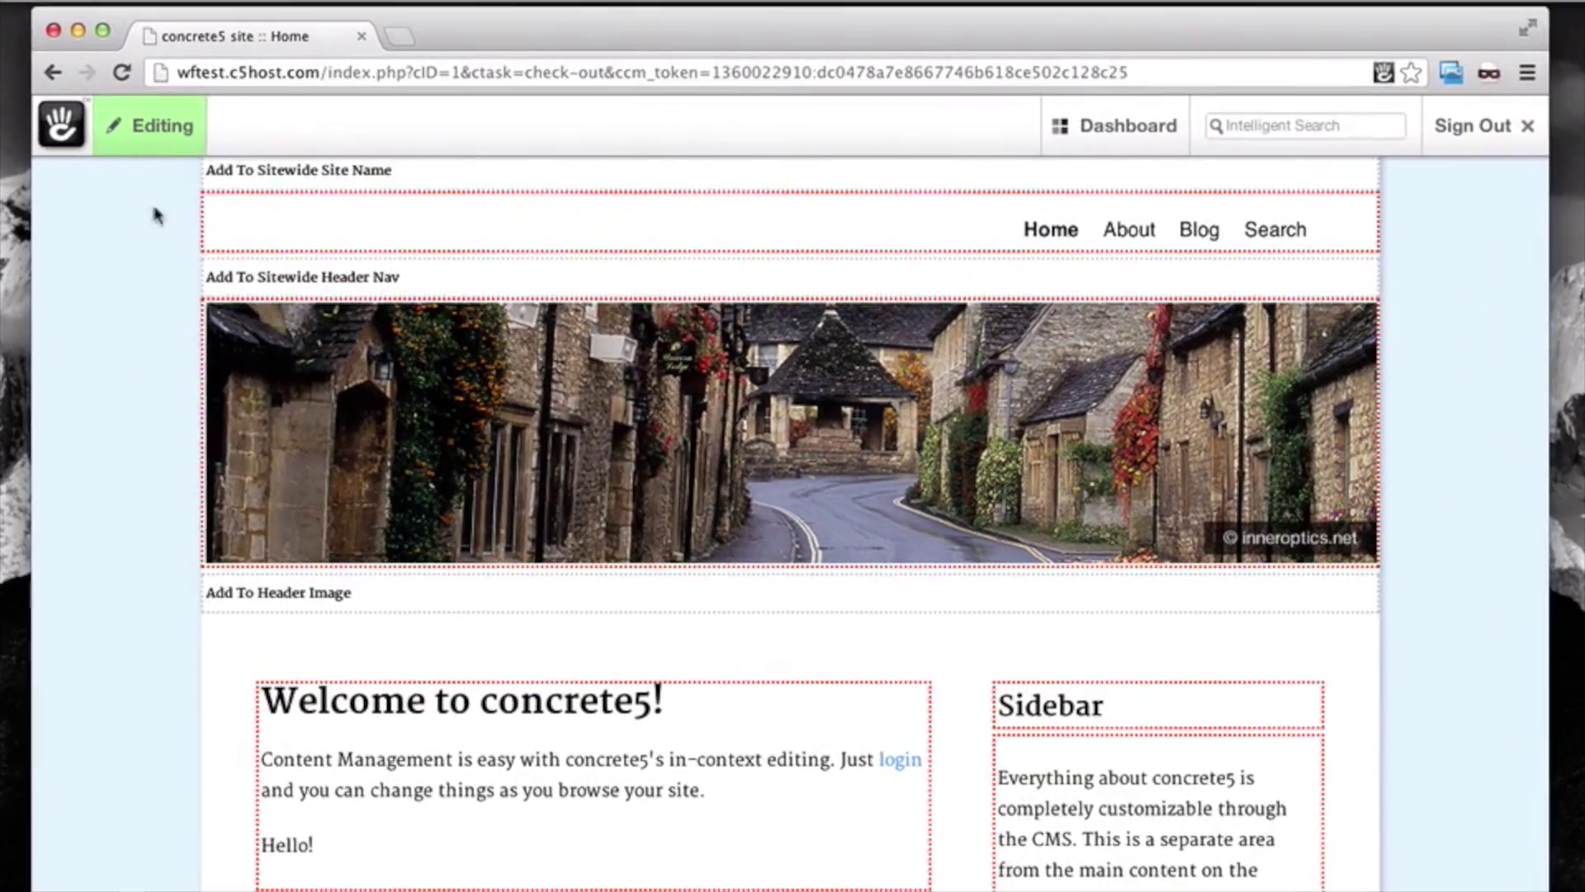
click(149, 126)
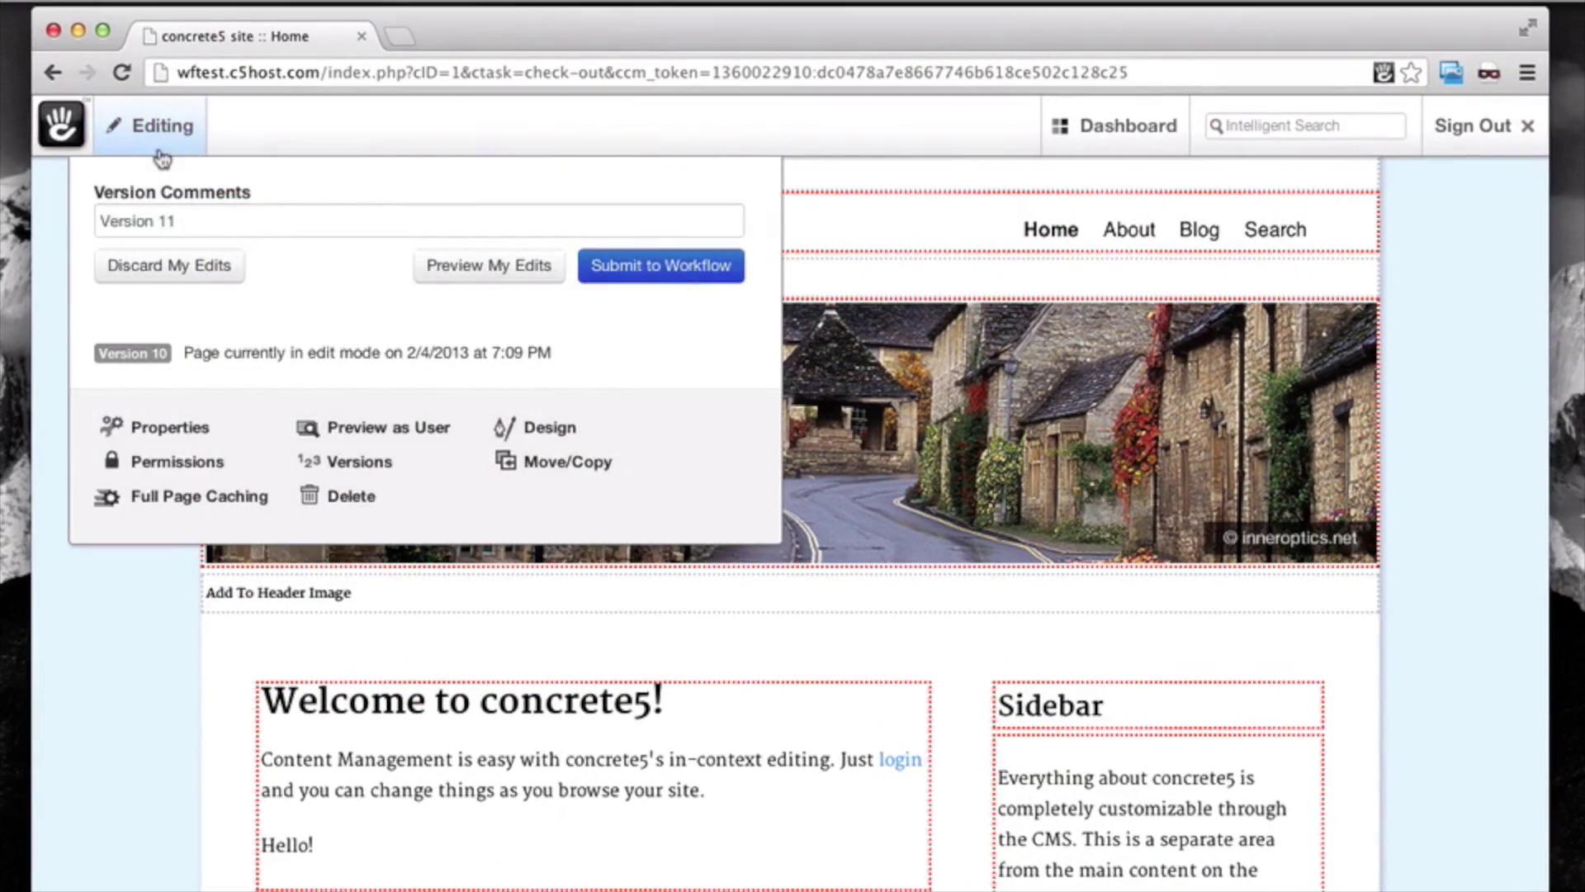
click(648, 280)
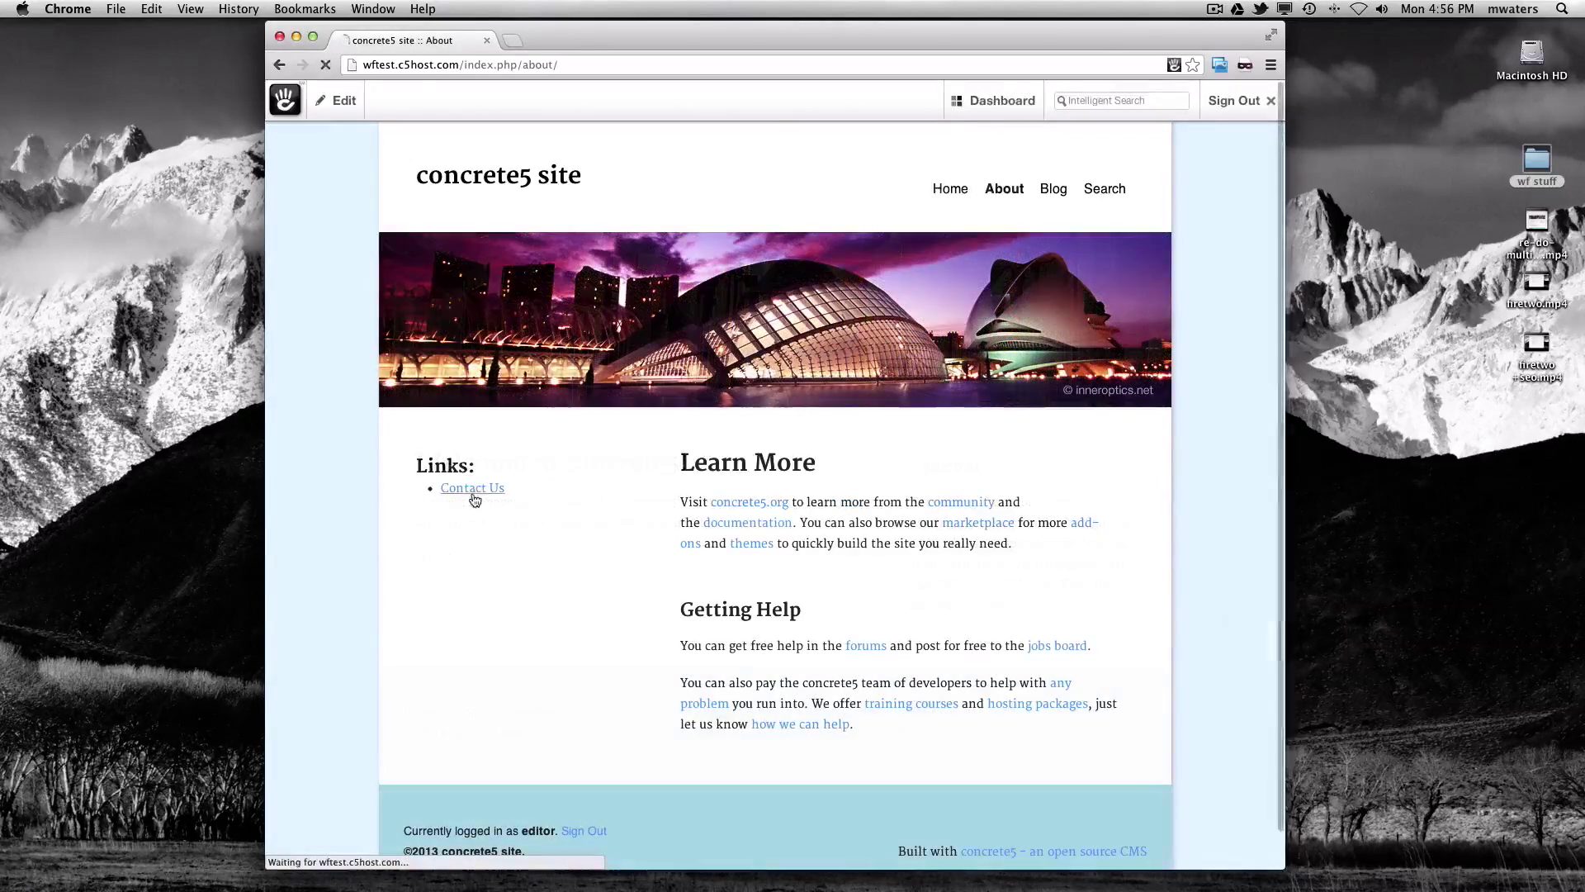
On the Contact Us page, remove the 'hi!' line from the Main block.
click(471, 489)
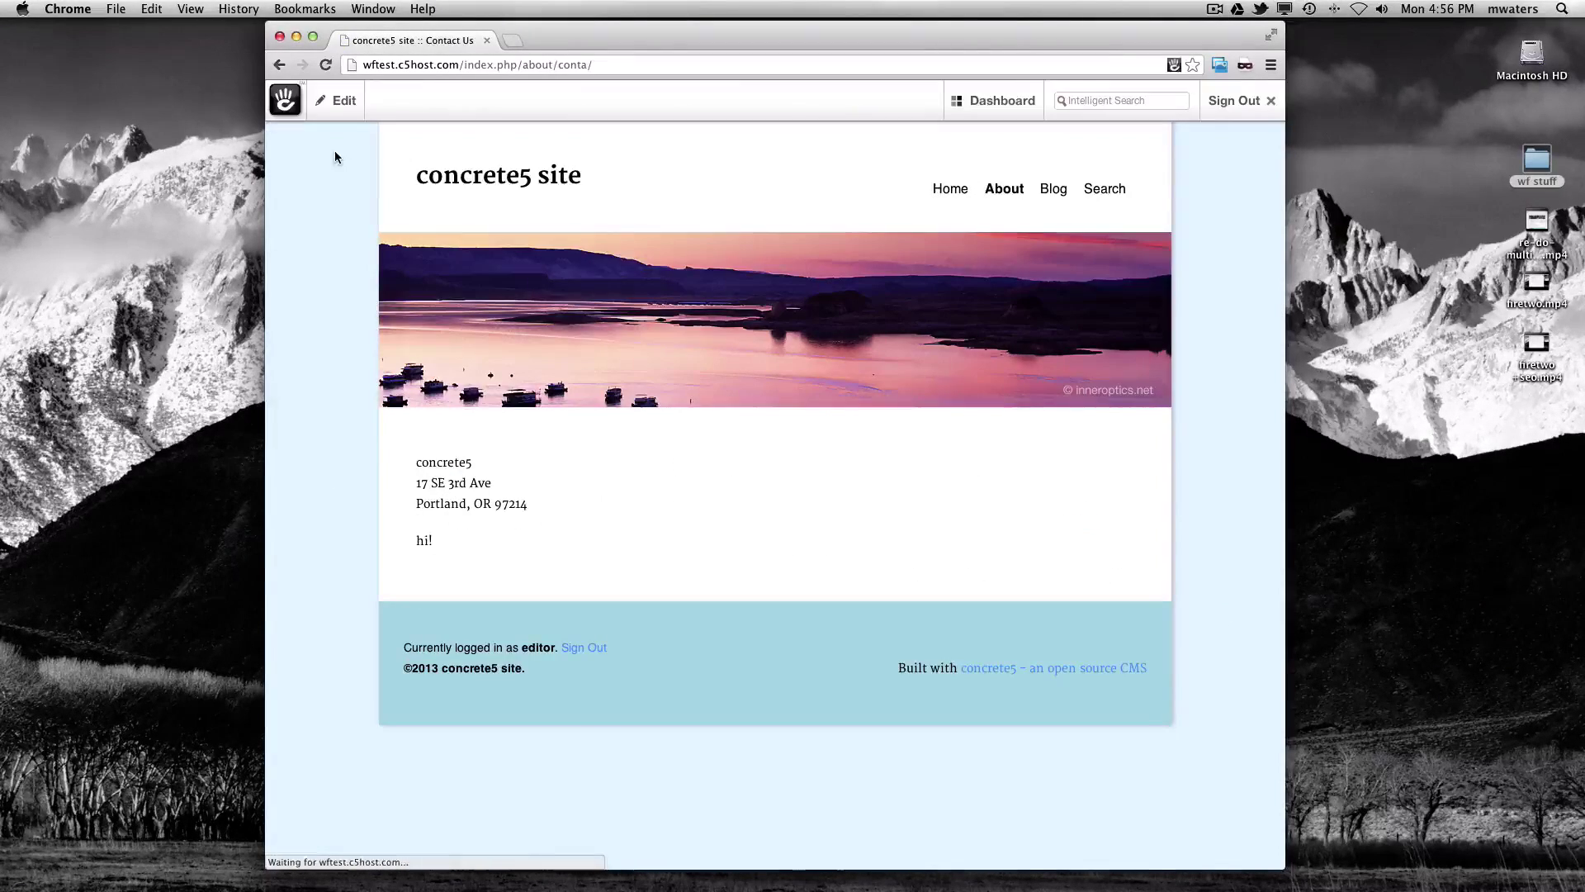
click(342, 105)
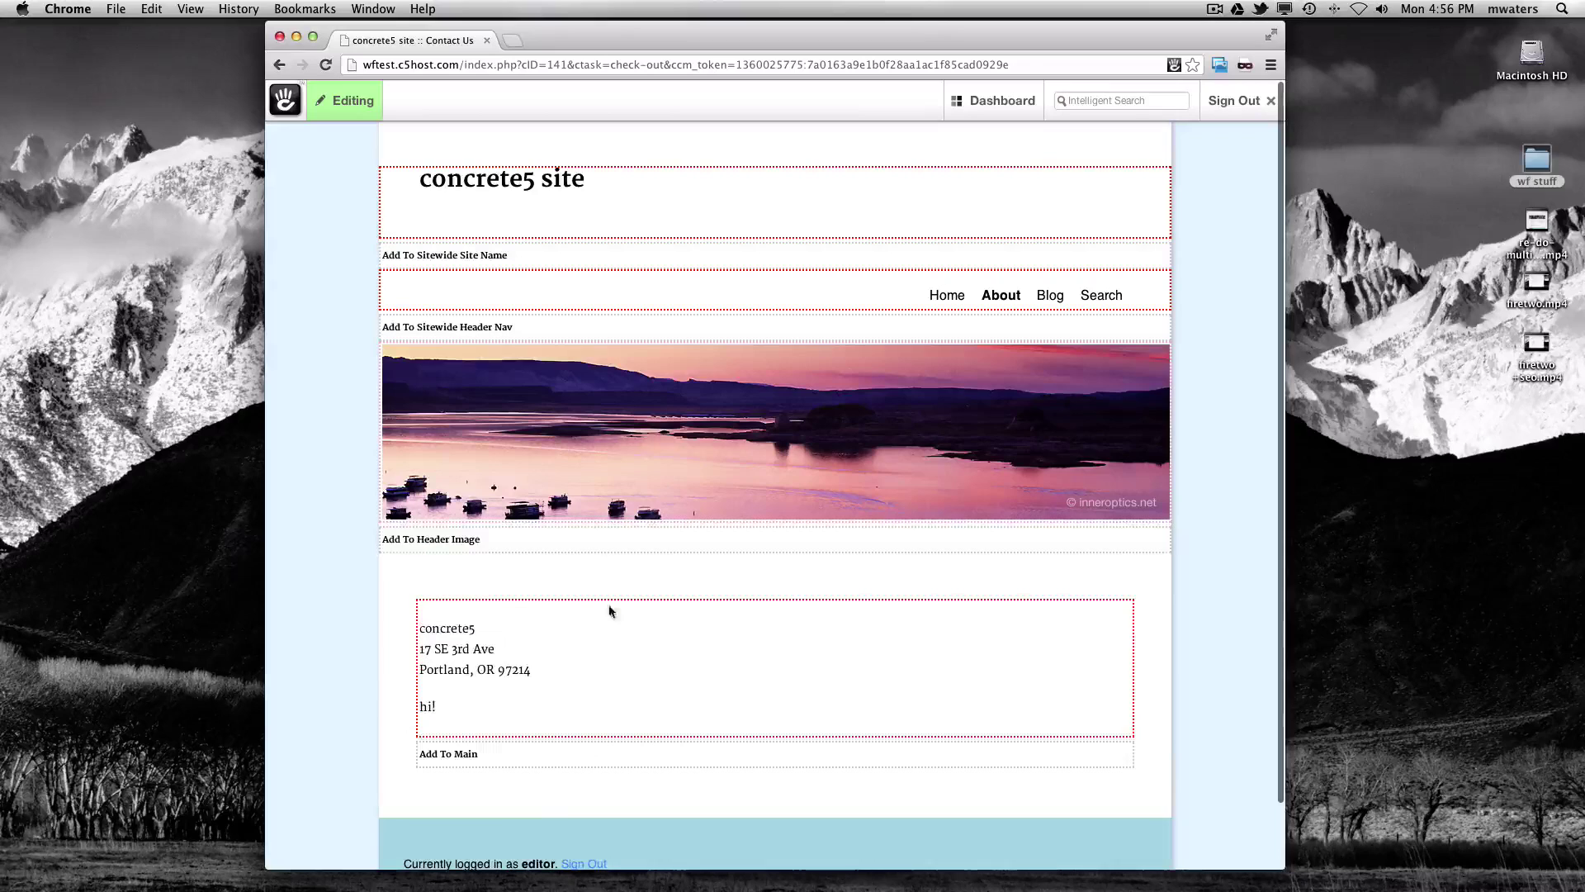
click(614, 663)
click(614, 671)
click(999, 694)
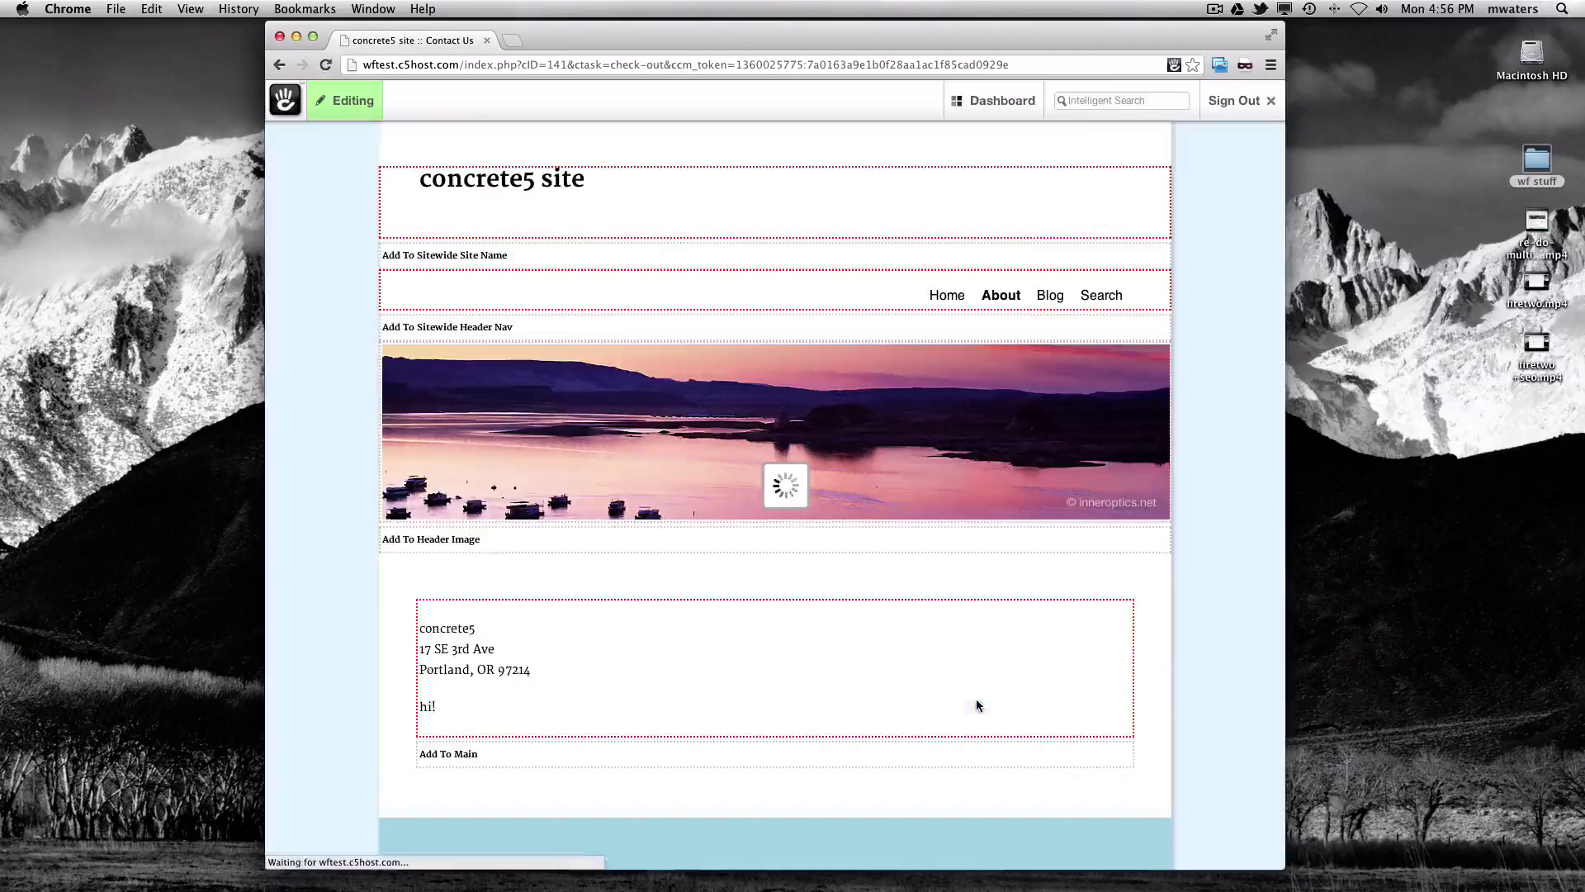
Delete 'Hello!' so the meta description reads 'This is our info.' and save the properties.
click(355, 103)
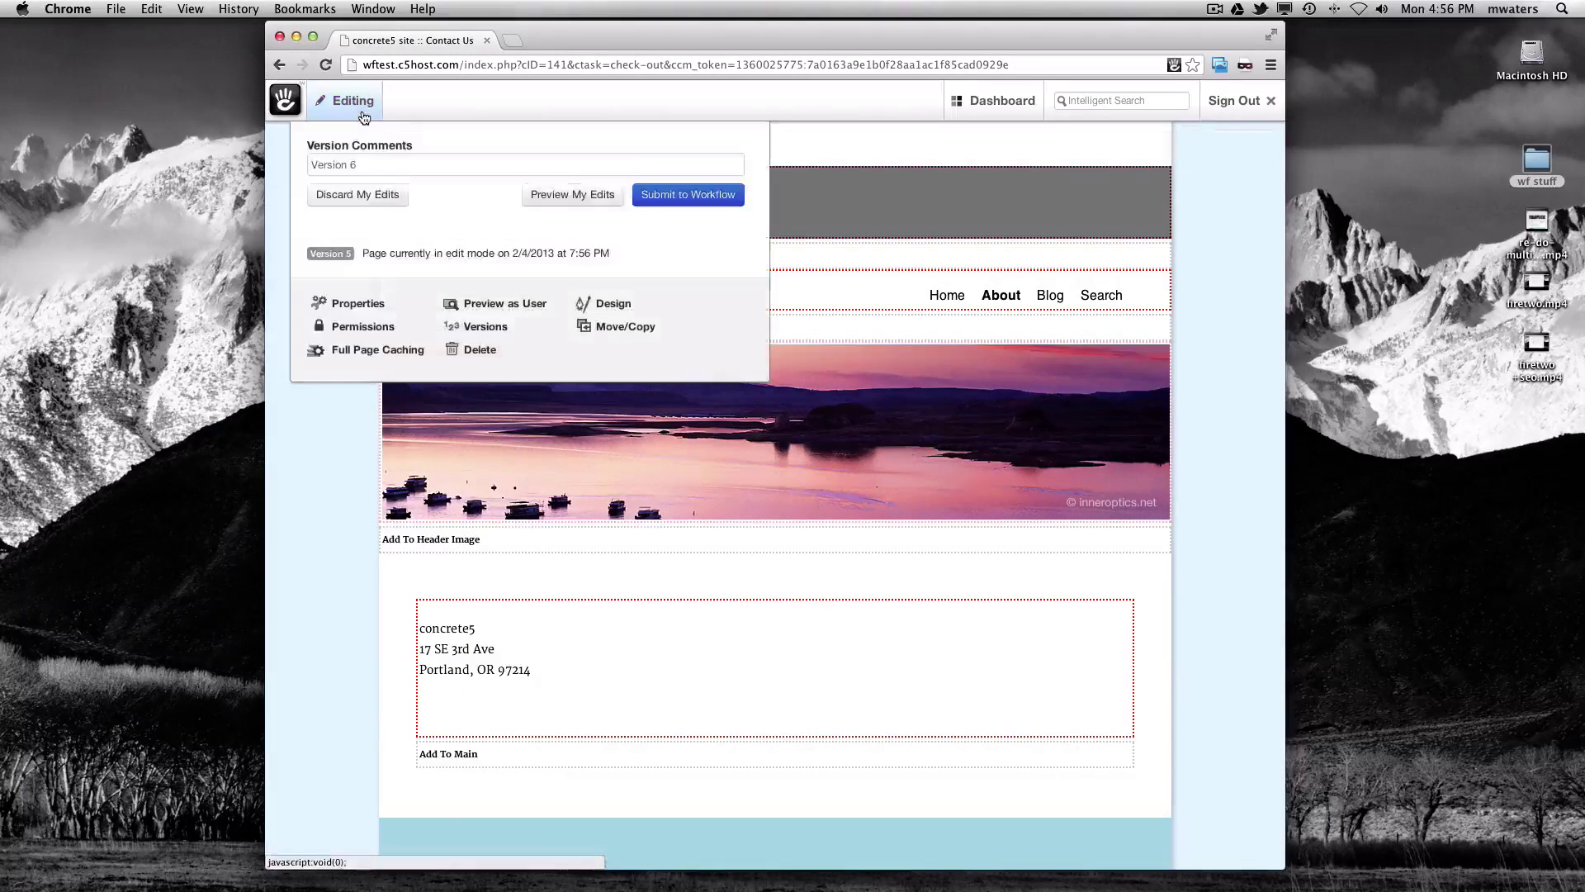
click(363, 305)
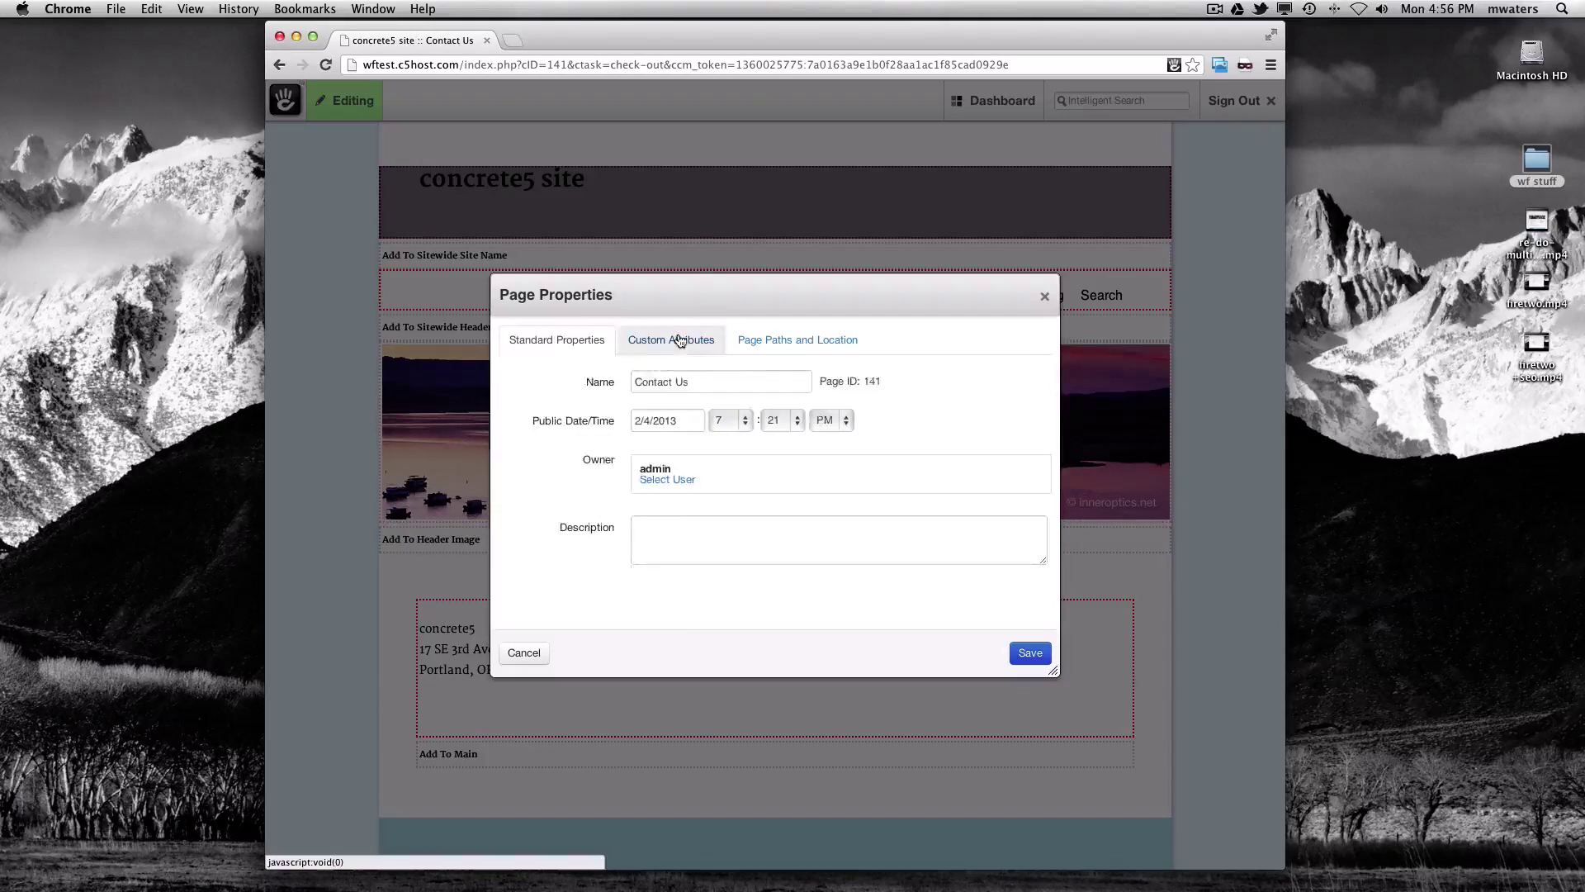
click(681, 339)
drag(843, 436, 795, 430)
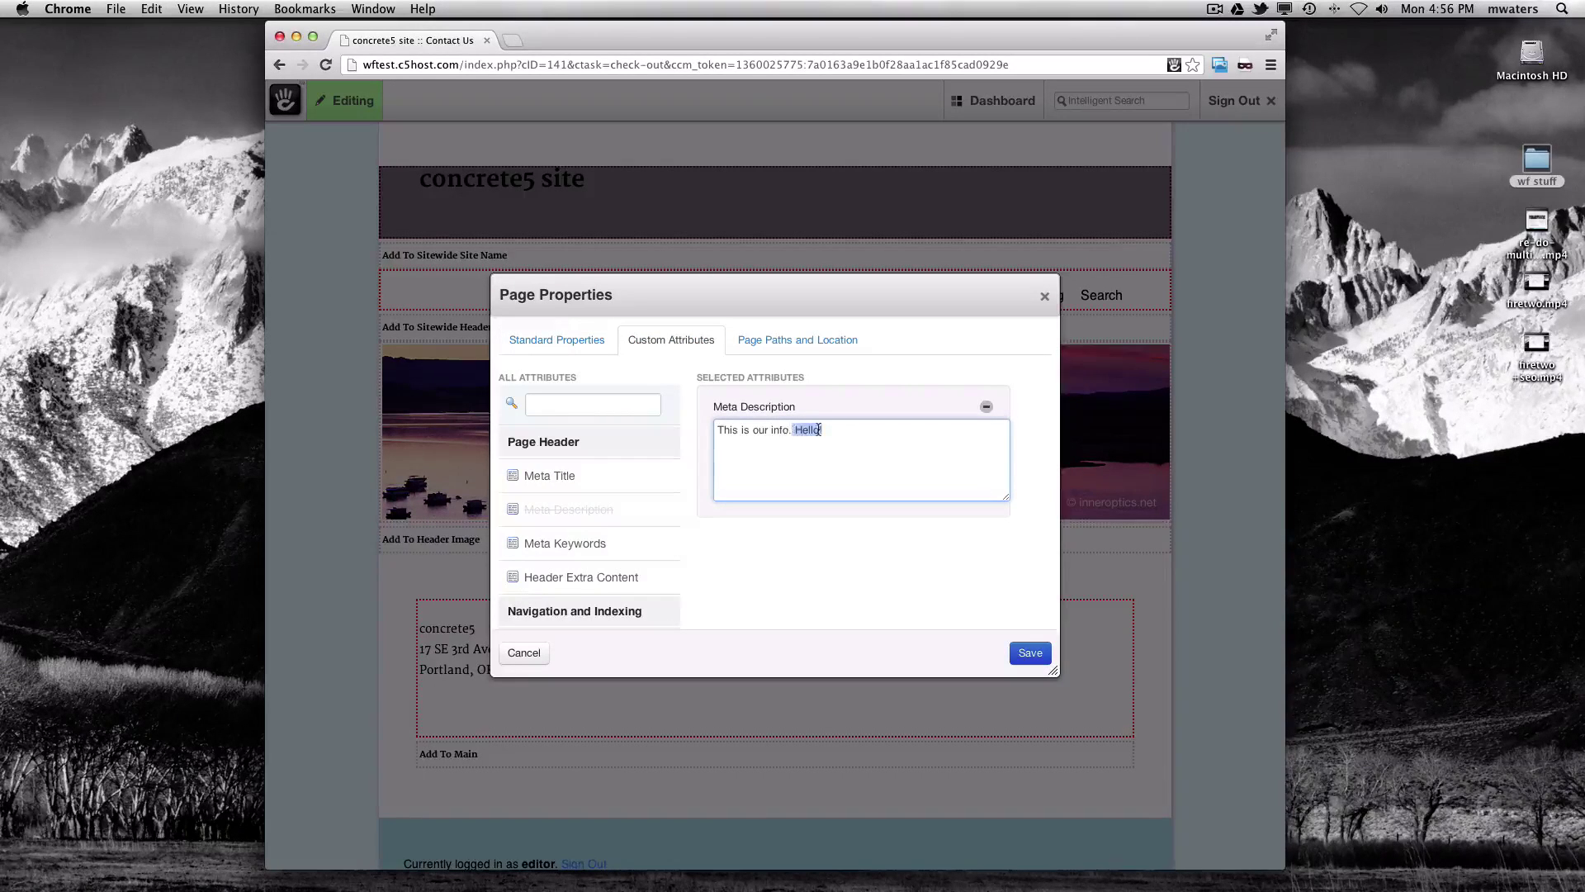
key(BackSpace)
click(1028, 653)
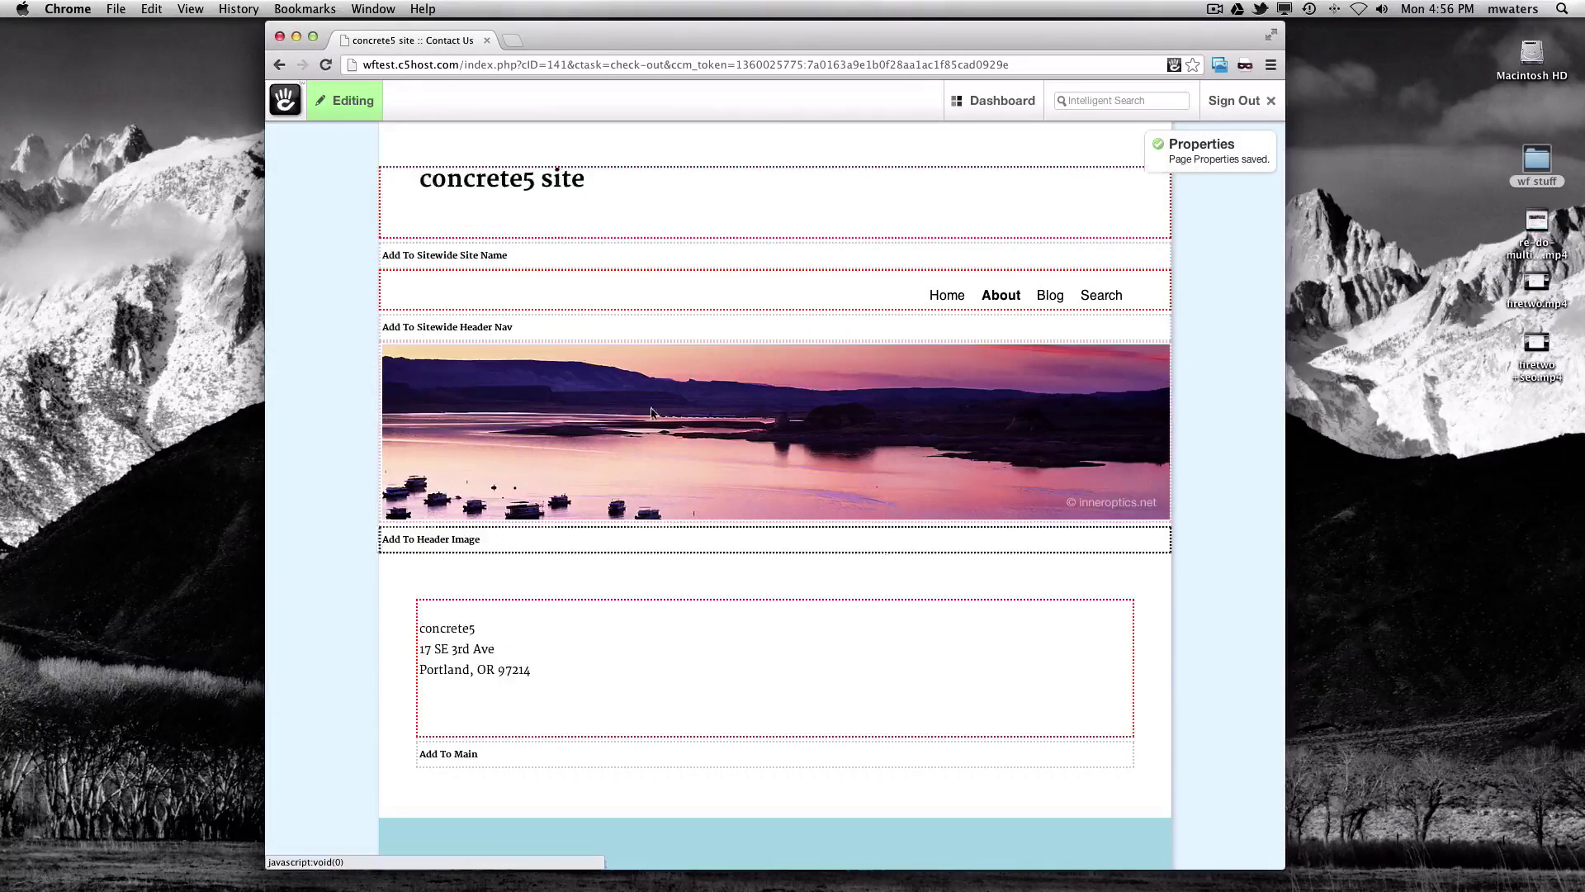
Submit the Contact Us edits to the Publisher Approval and SEO Approval workflows.
click(353, 100)
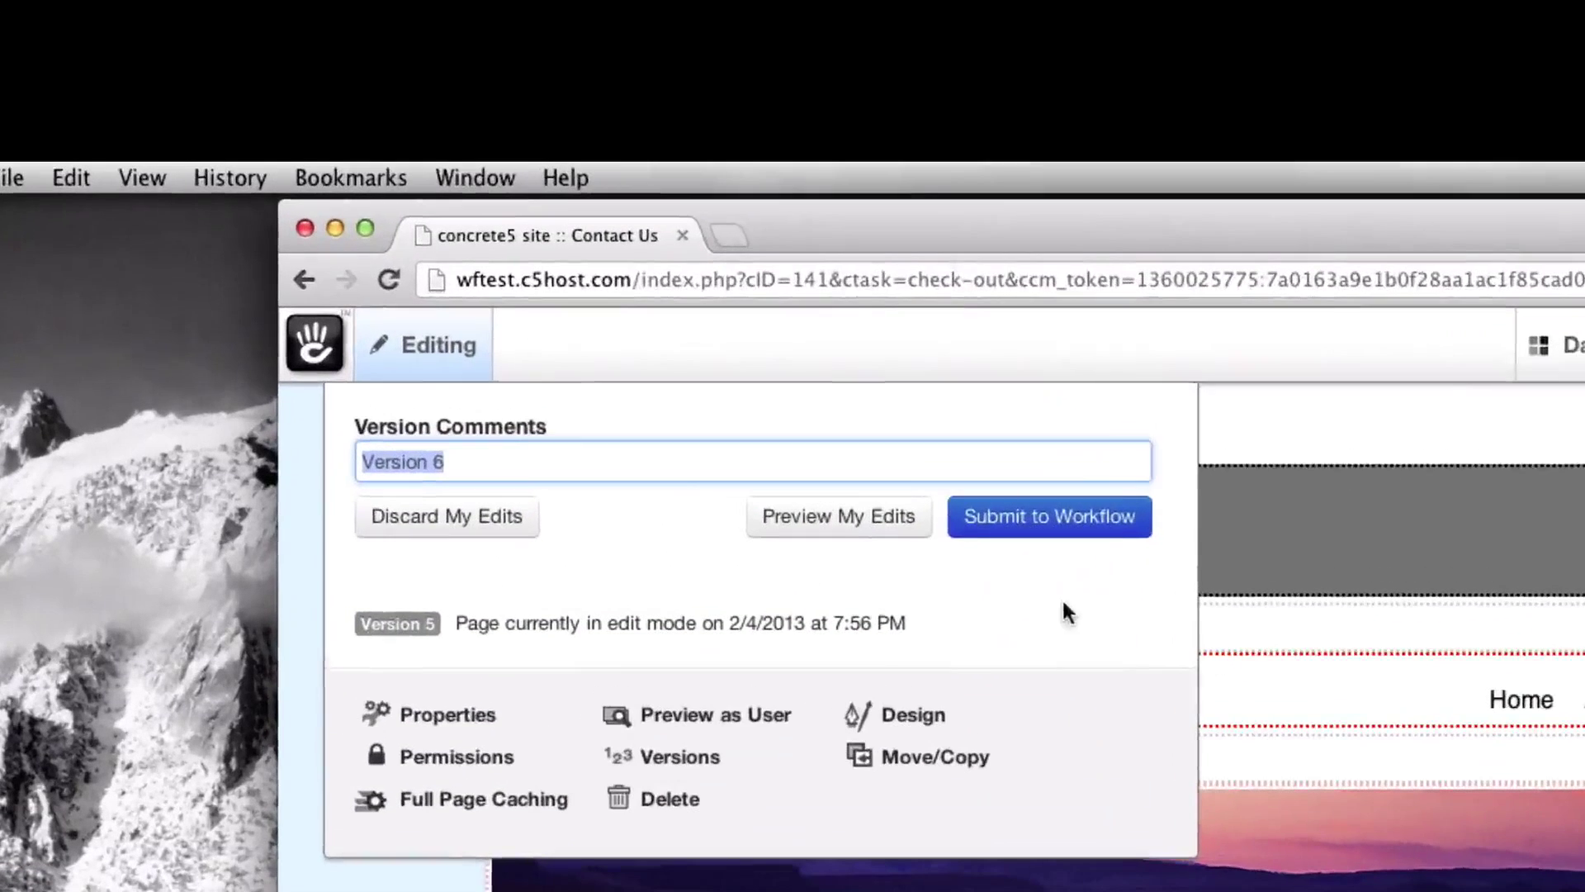
click(1070, 532)
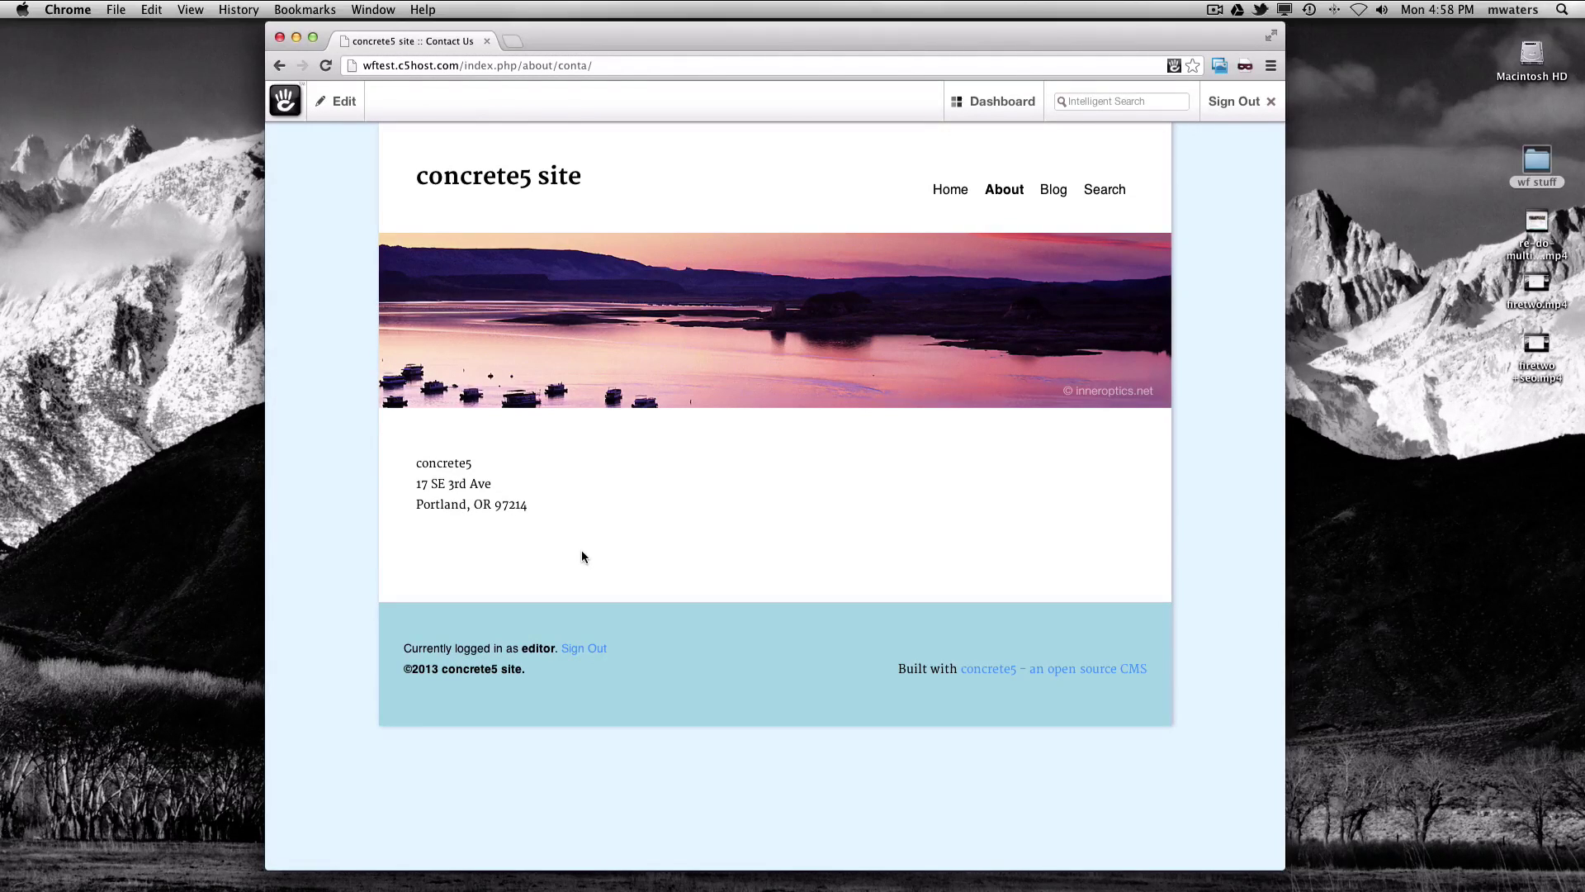
Request deletion of the Contact Us page and confirm it, sending it to Publishers Approval.
click(338, 101)
click(474, 289)
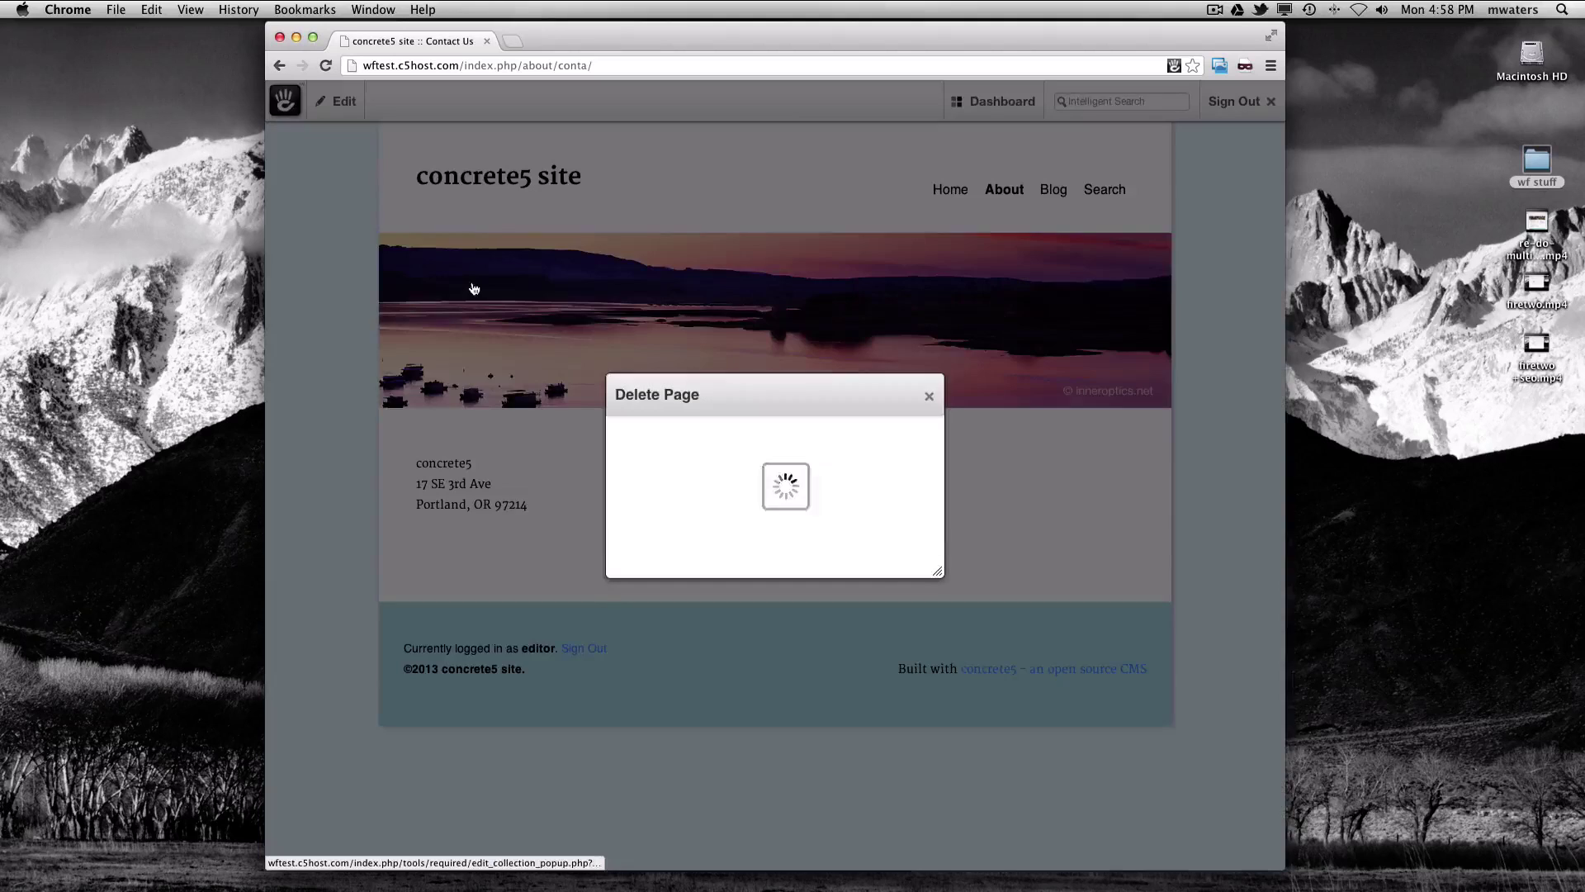
click(912, 554)
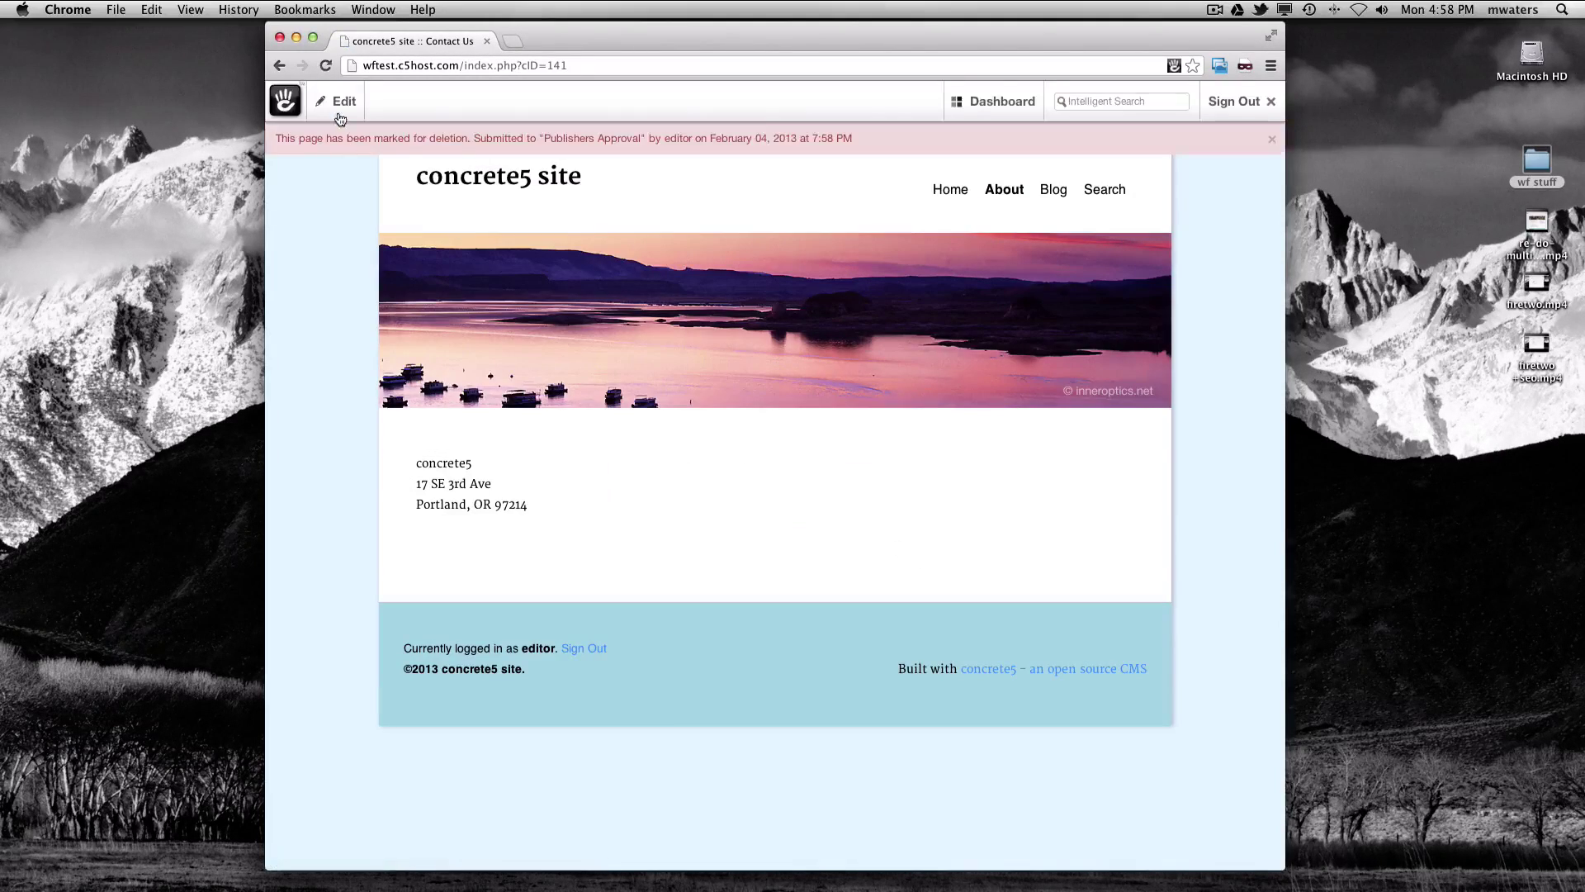
click(338, 100)
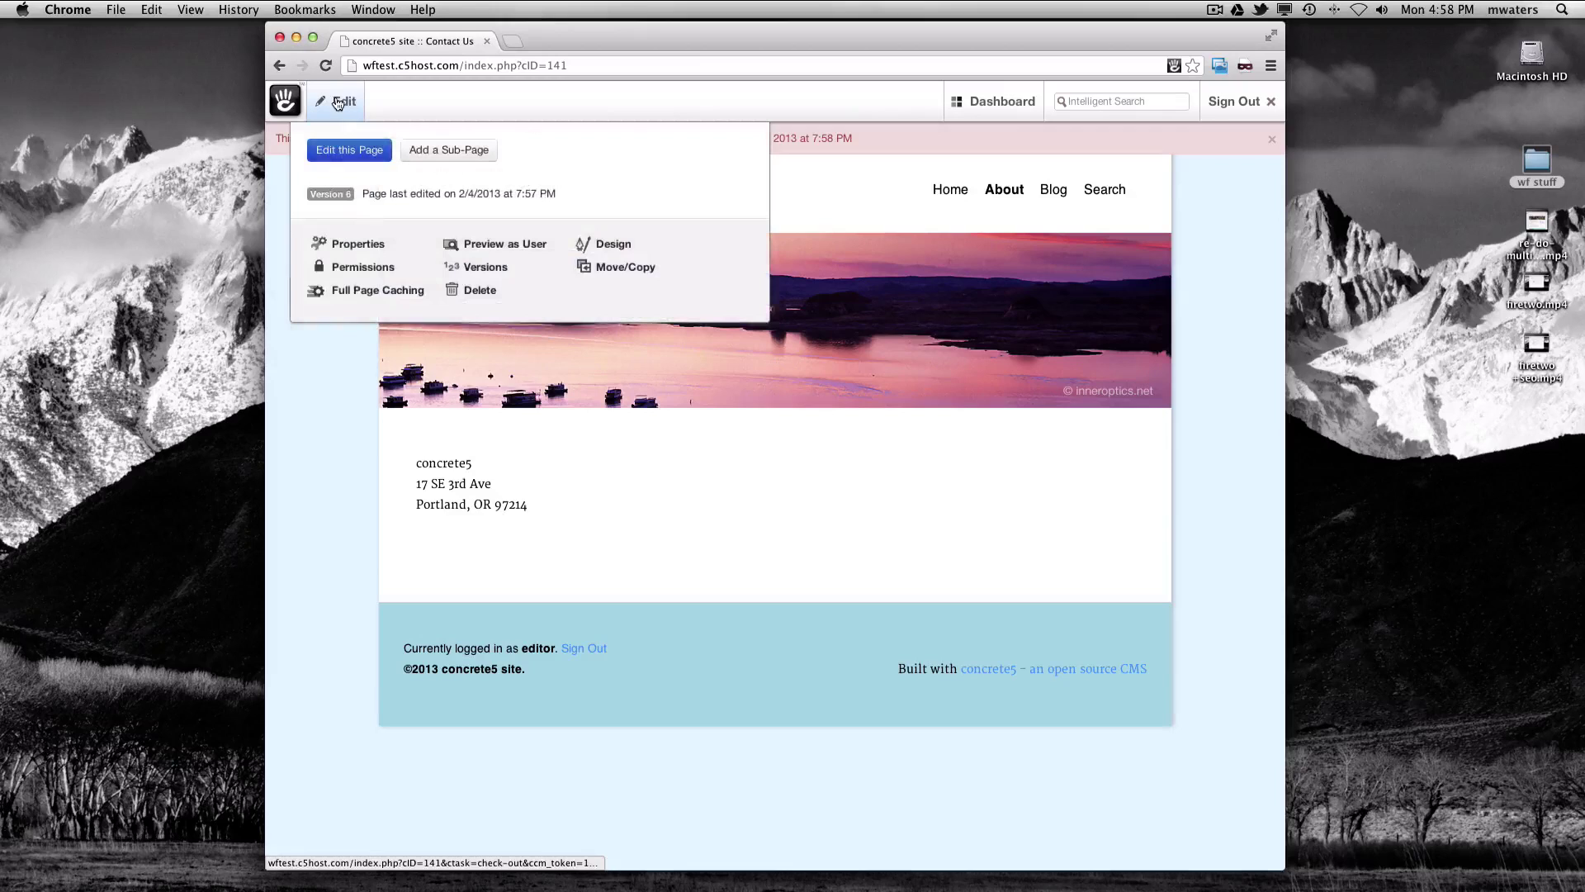
click(309, 389)
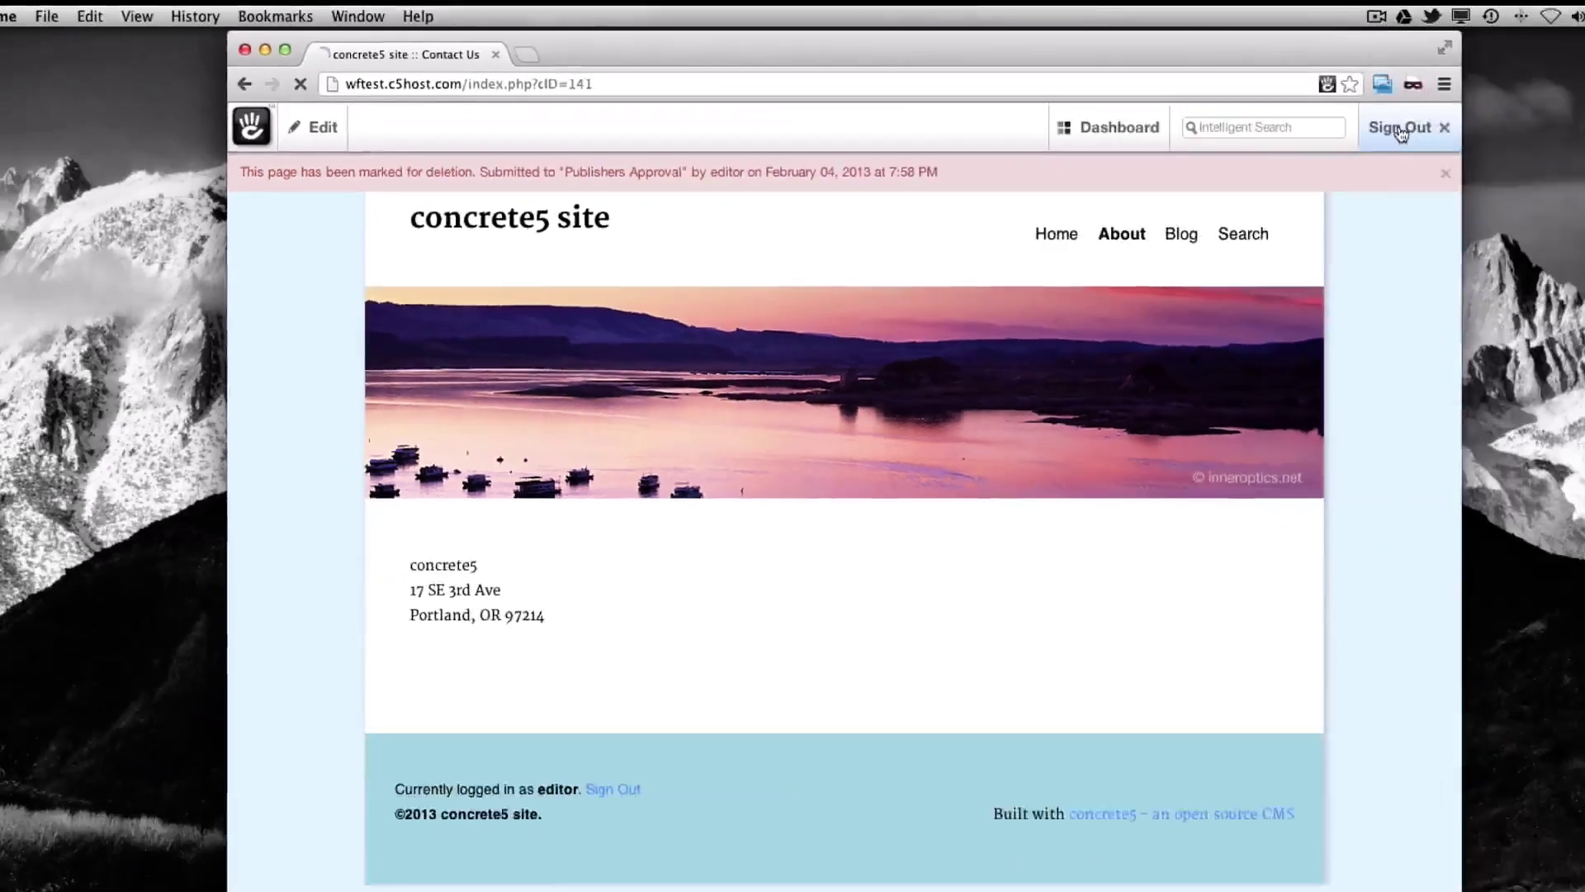
Sign out, log in as the publisher account, and view the Waiting for Me list.
click(1398, 124)
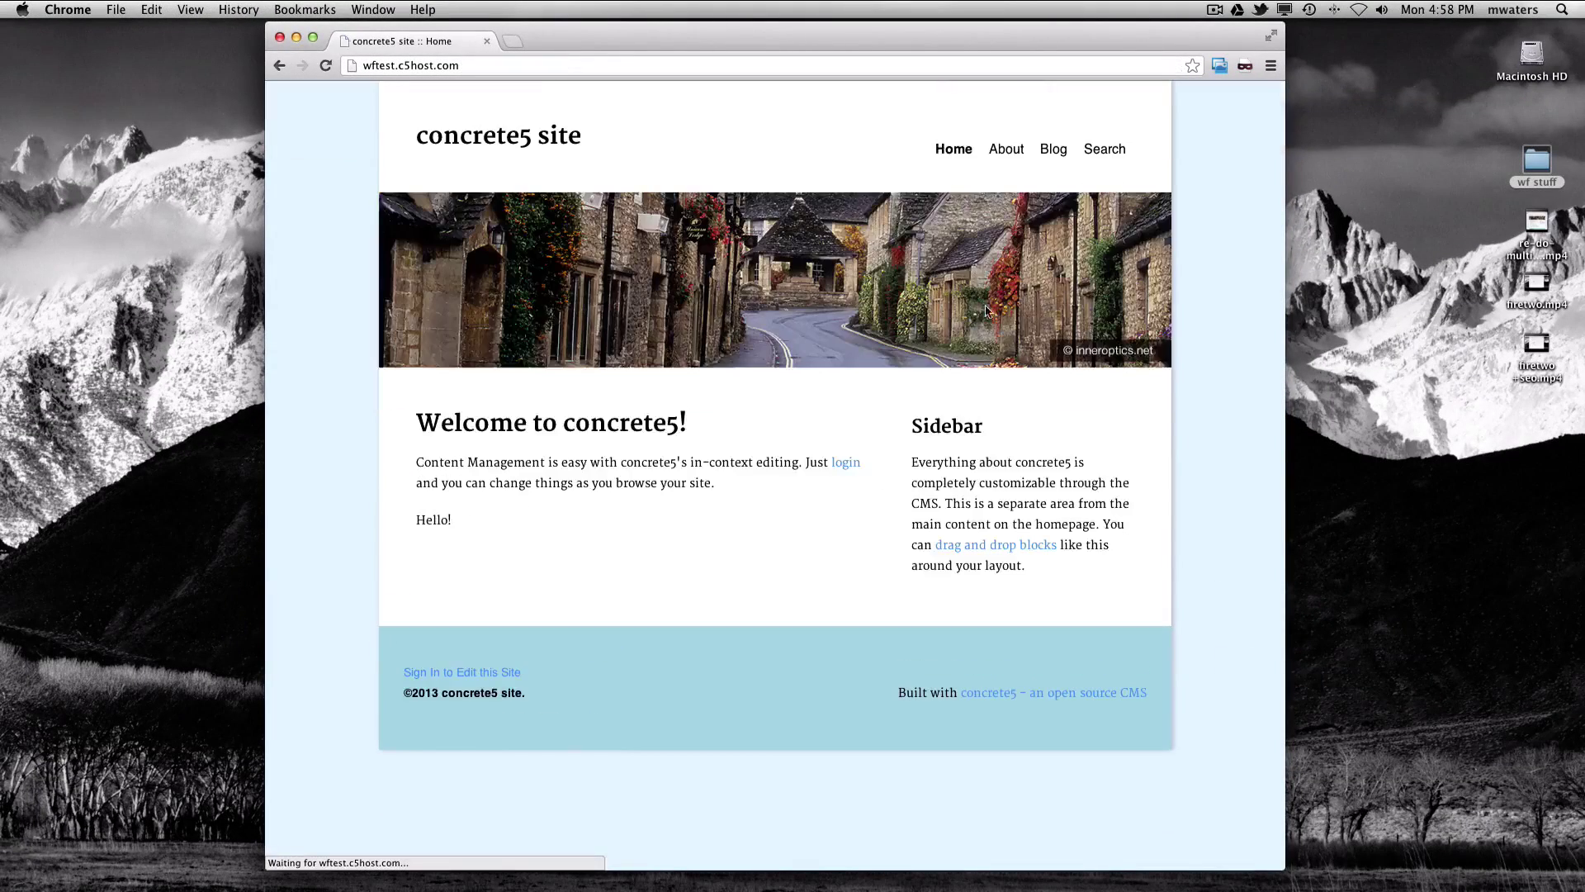
click(495, 680)
text(publisher)
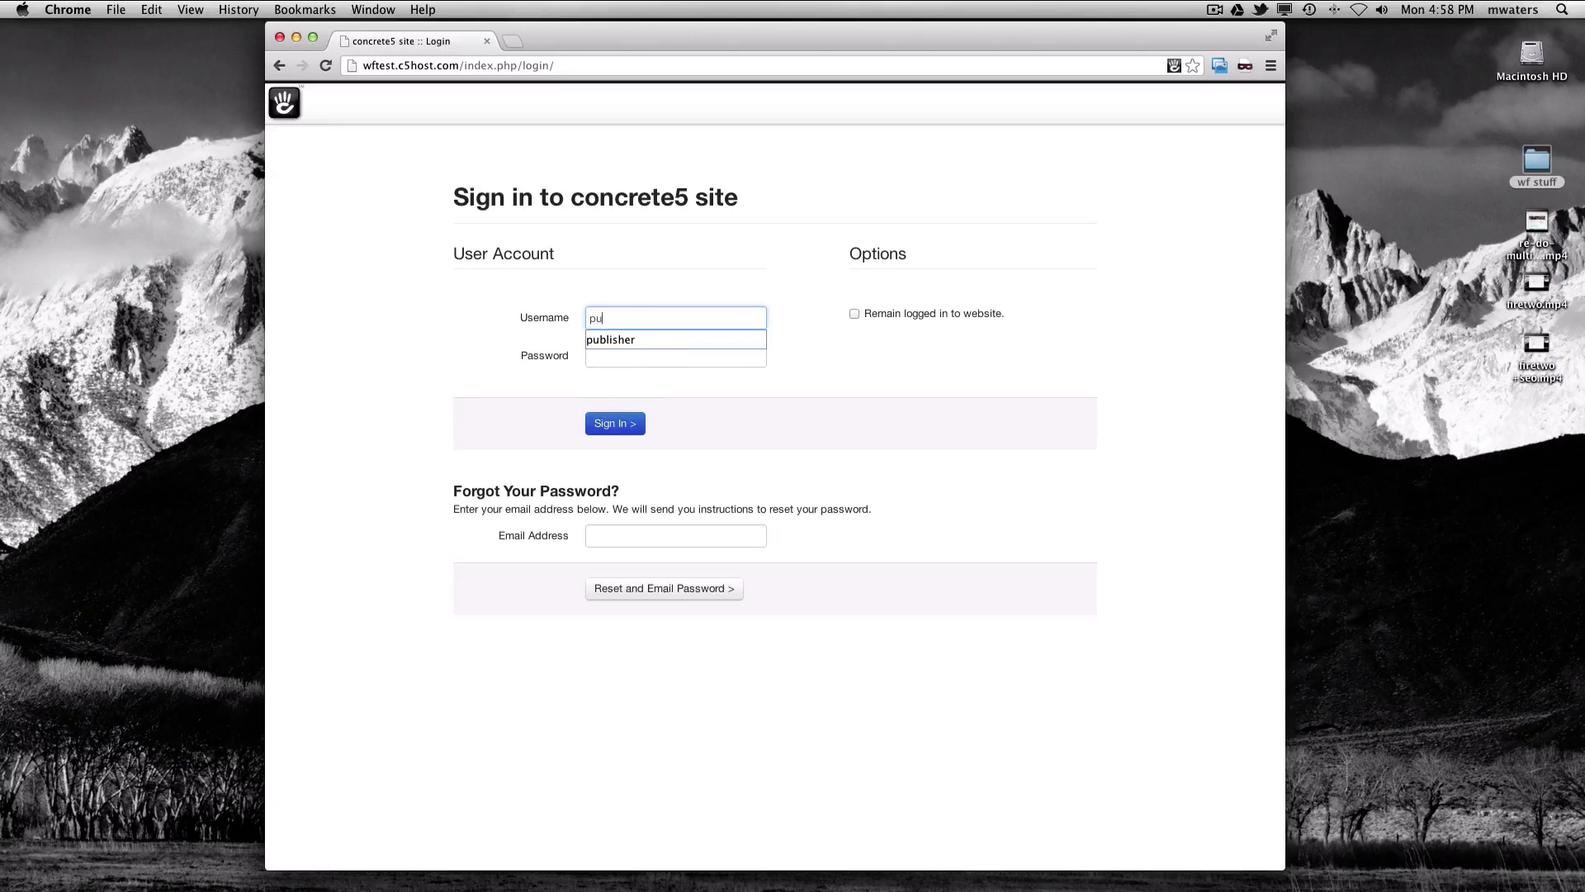
key(Tab)
text(•••)
key(Return)
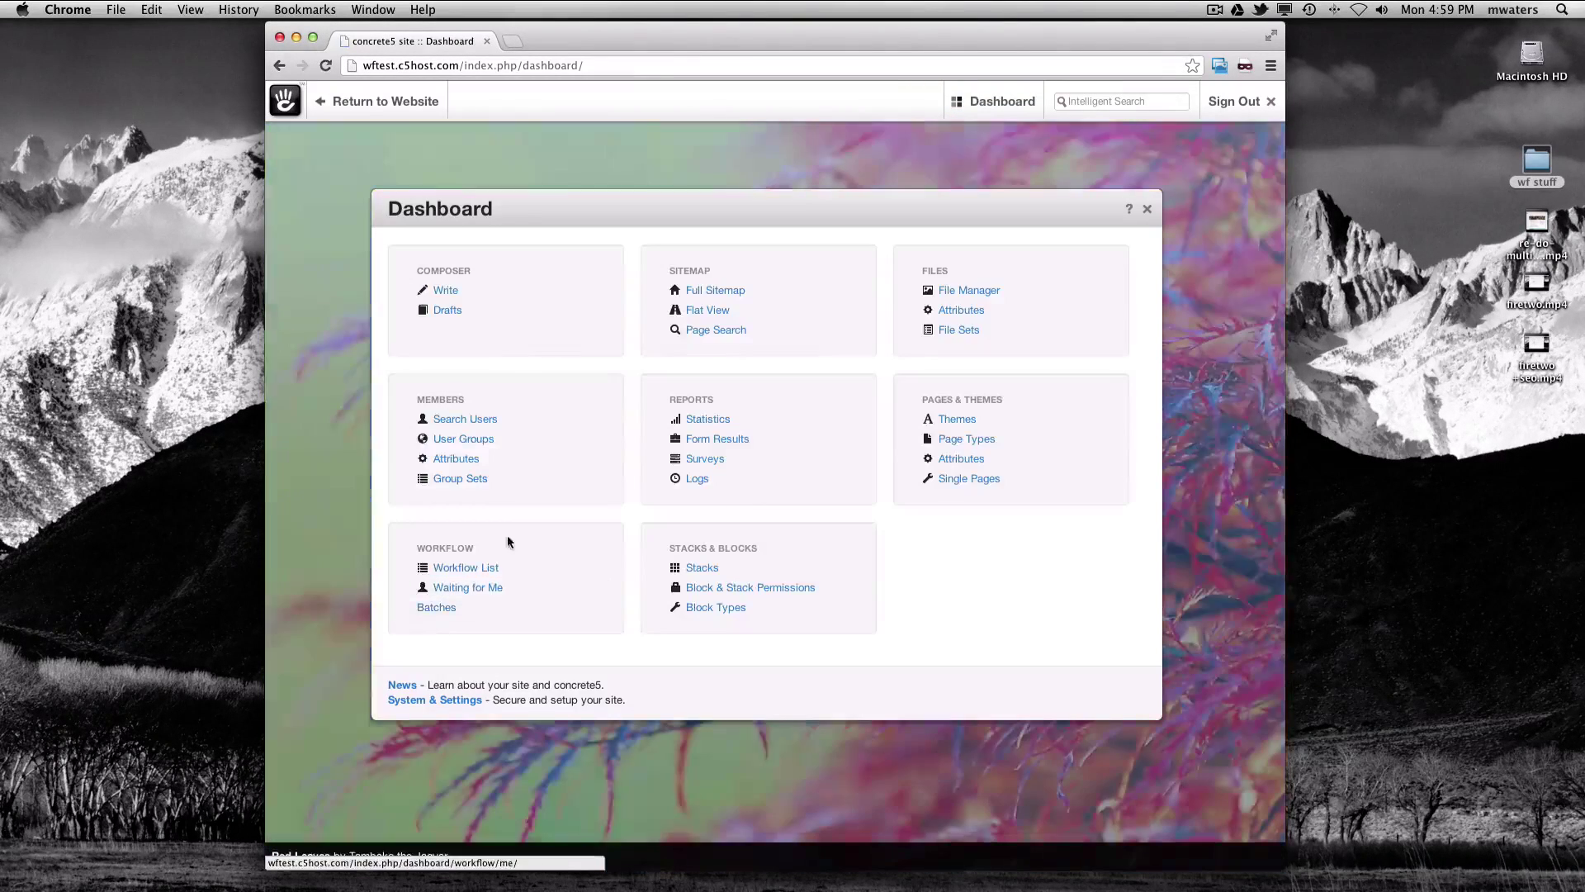
click(488, 591)
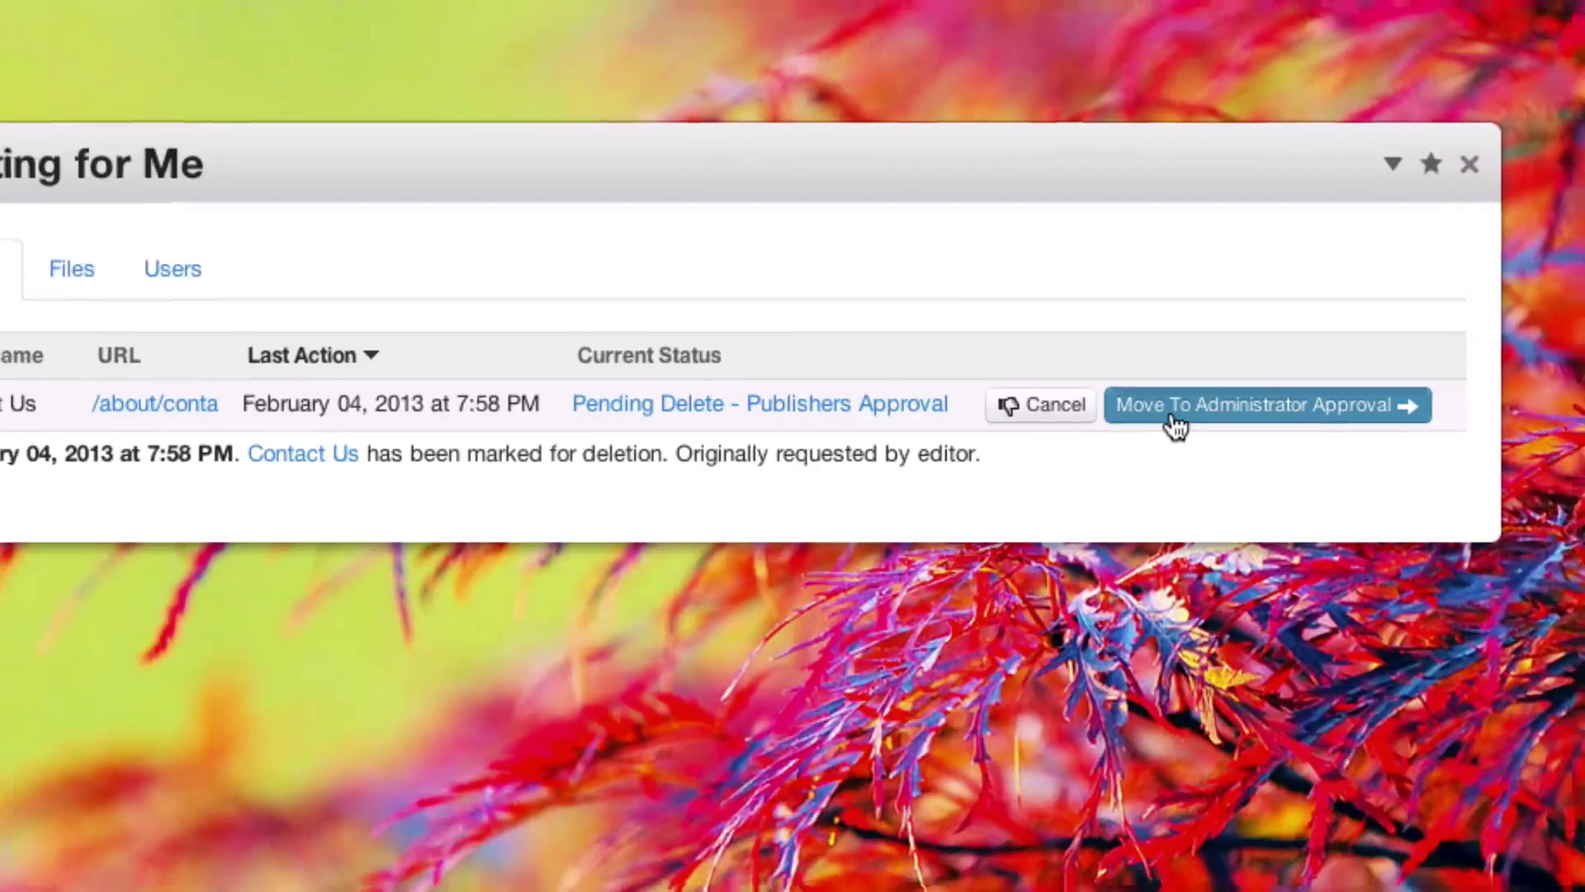
Forward the Contact Us deletion to Administrator Approval with comment 'This looks reasonable.', then view Workflows.
click(1183, 428)
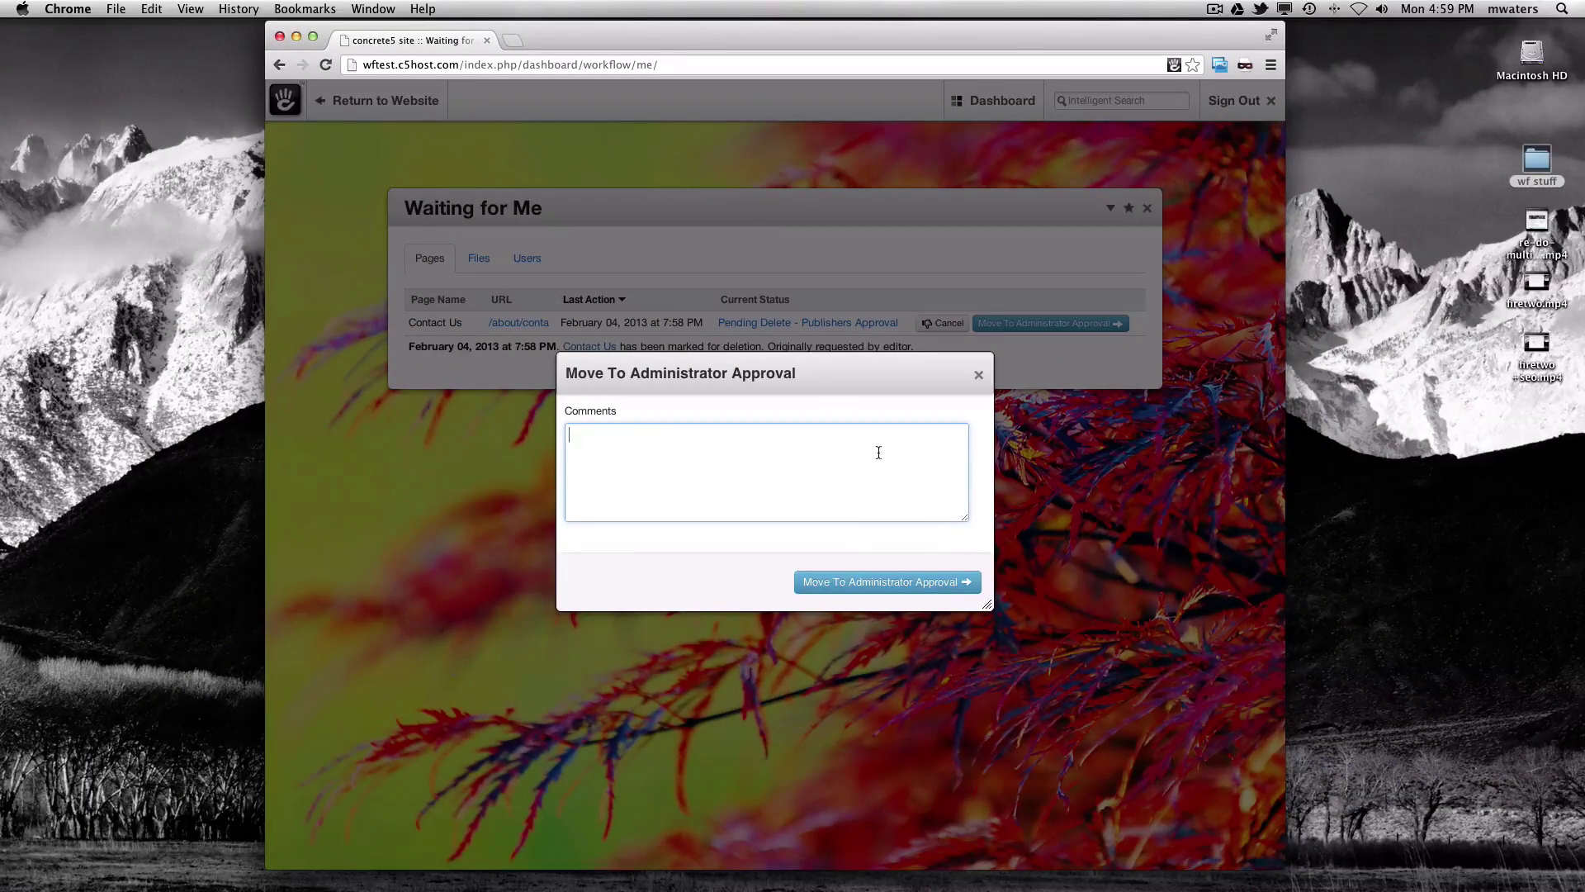
text(This looks reasonable.)
click(831, 583)
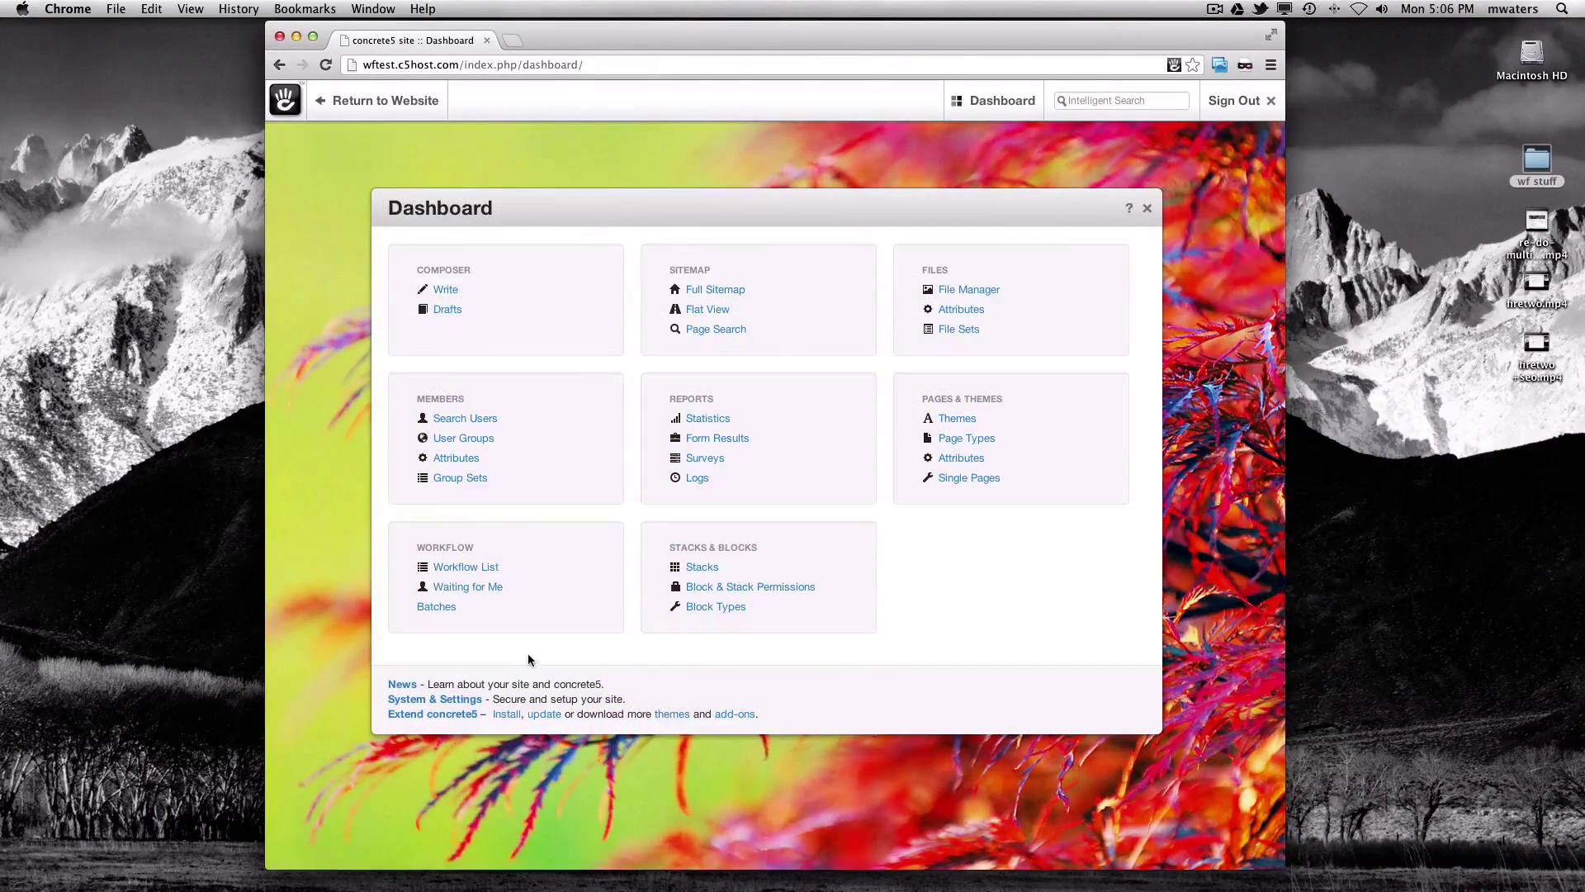
click(487, 568)
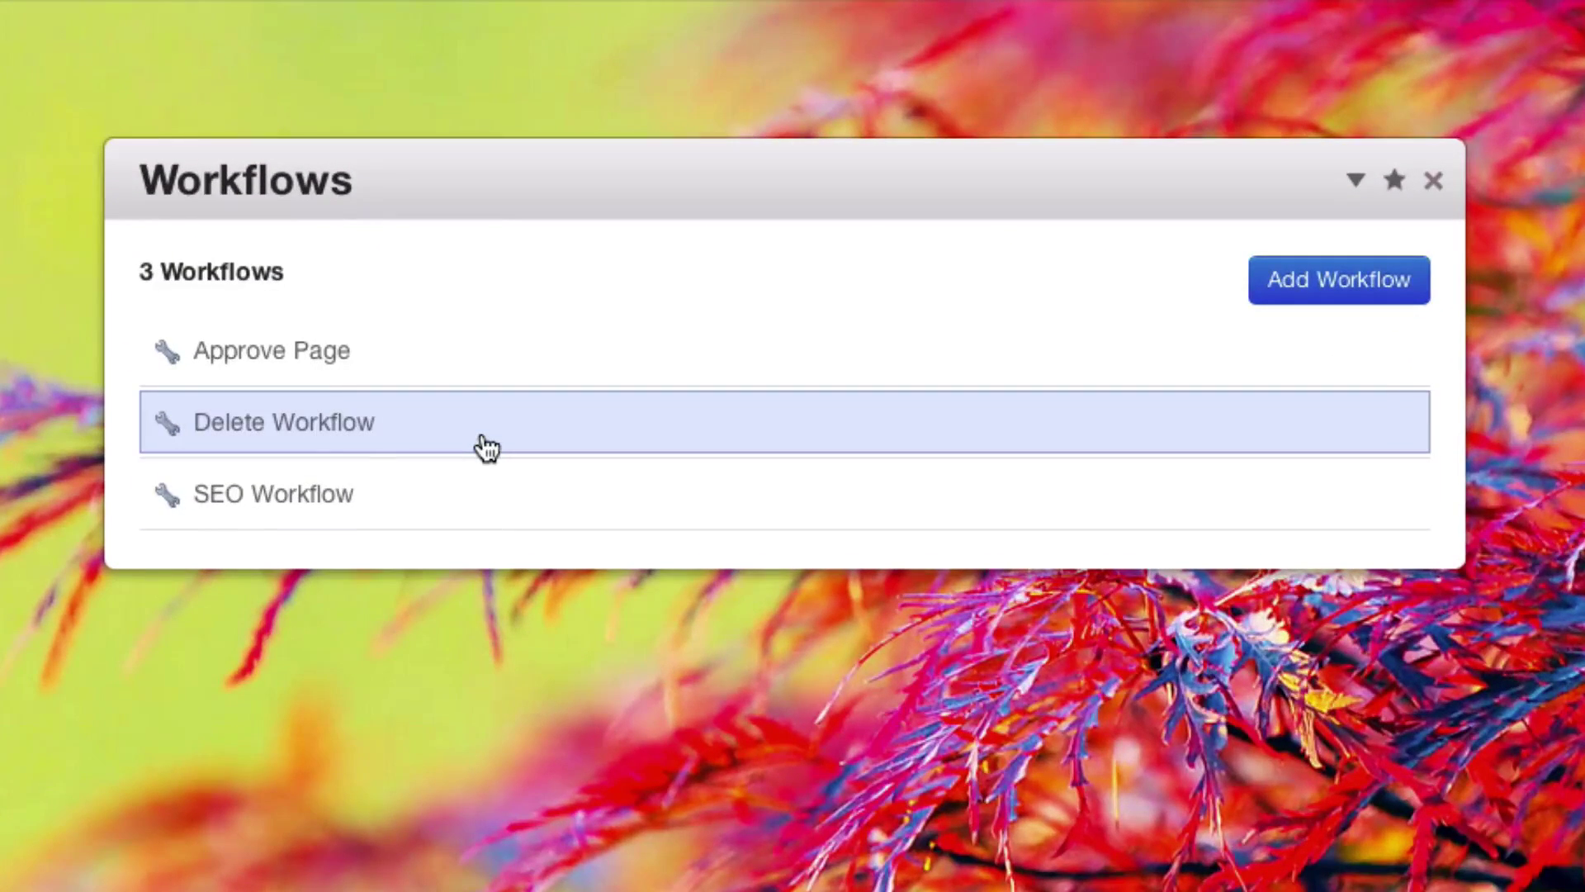
Open the Delete Workflow and view its Publishers Approval step routing.
click(487, 448)
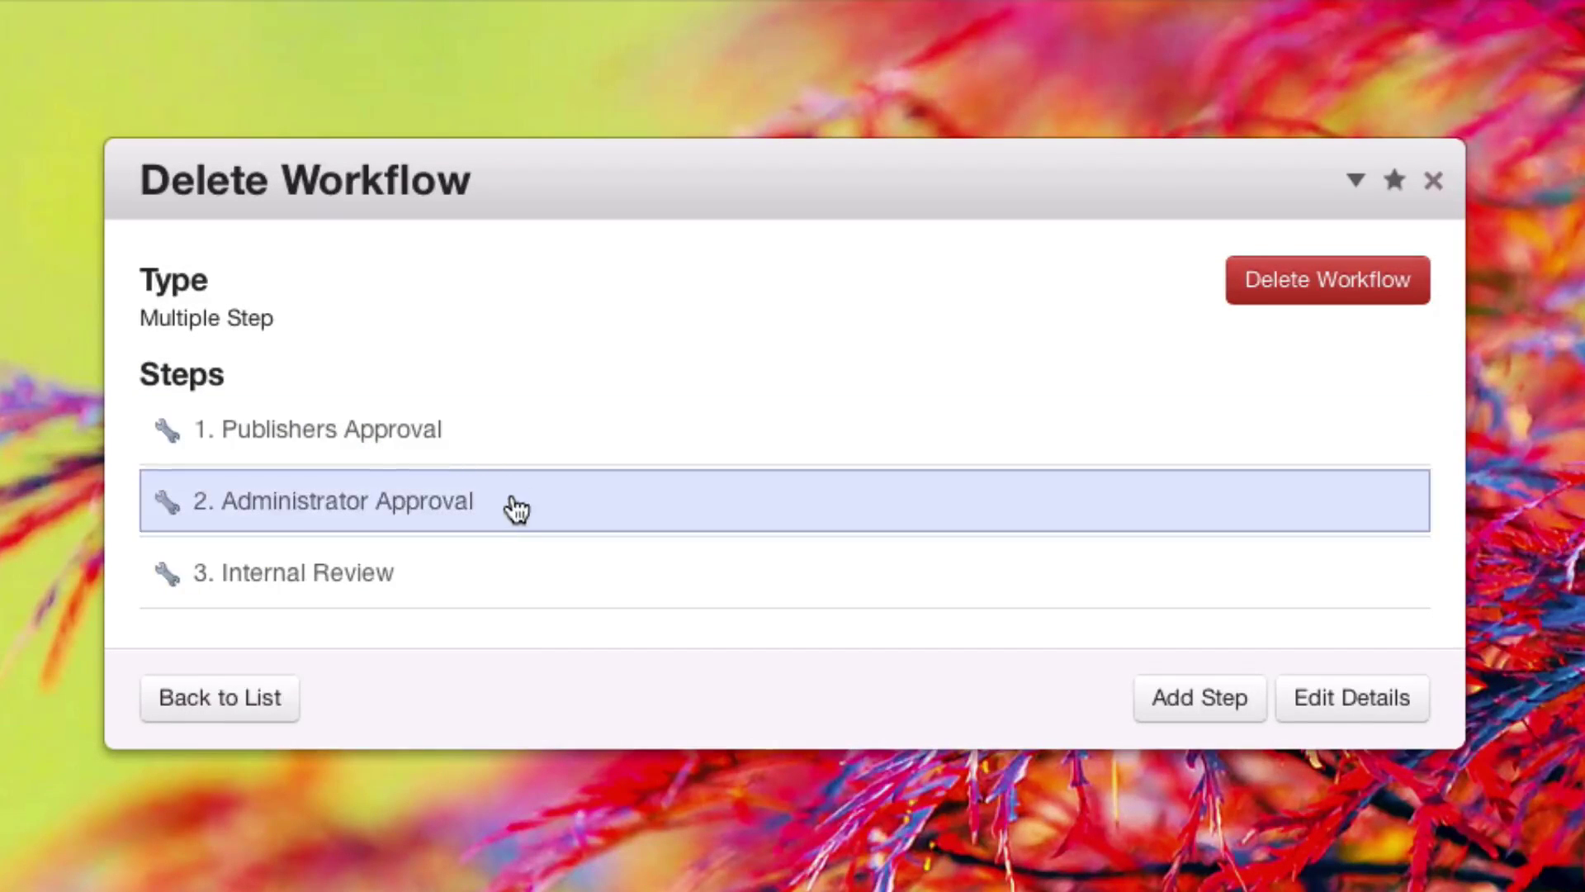
click(522, 438)
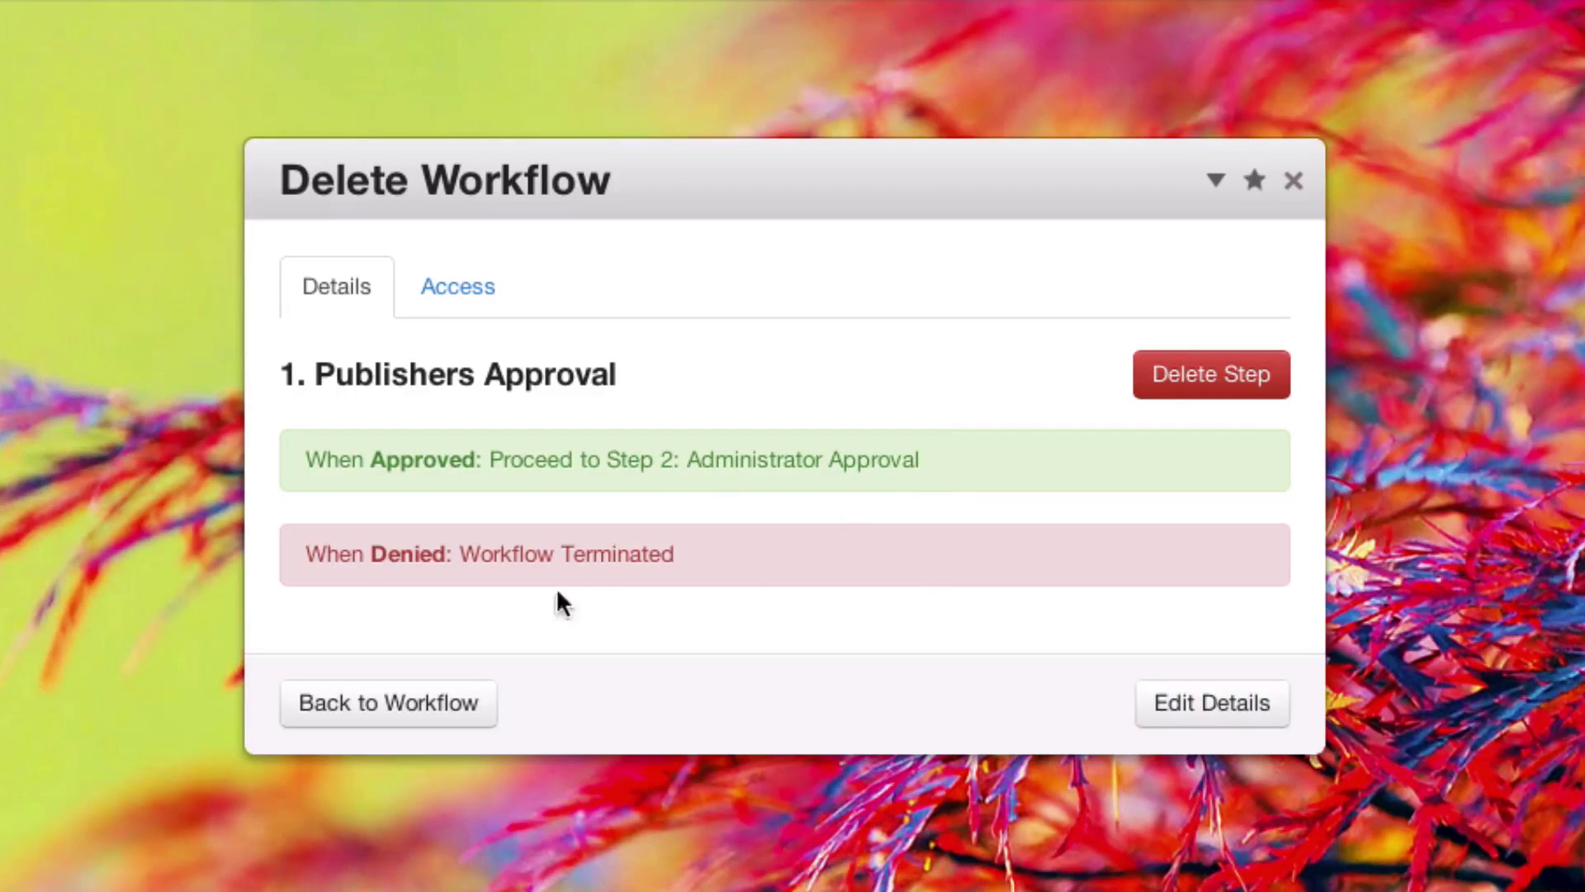
Route Publishers Approval approvals to Internal Review and denials to Administrator Approval.
click(1243, 724)
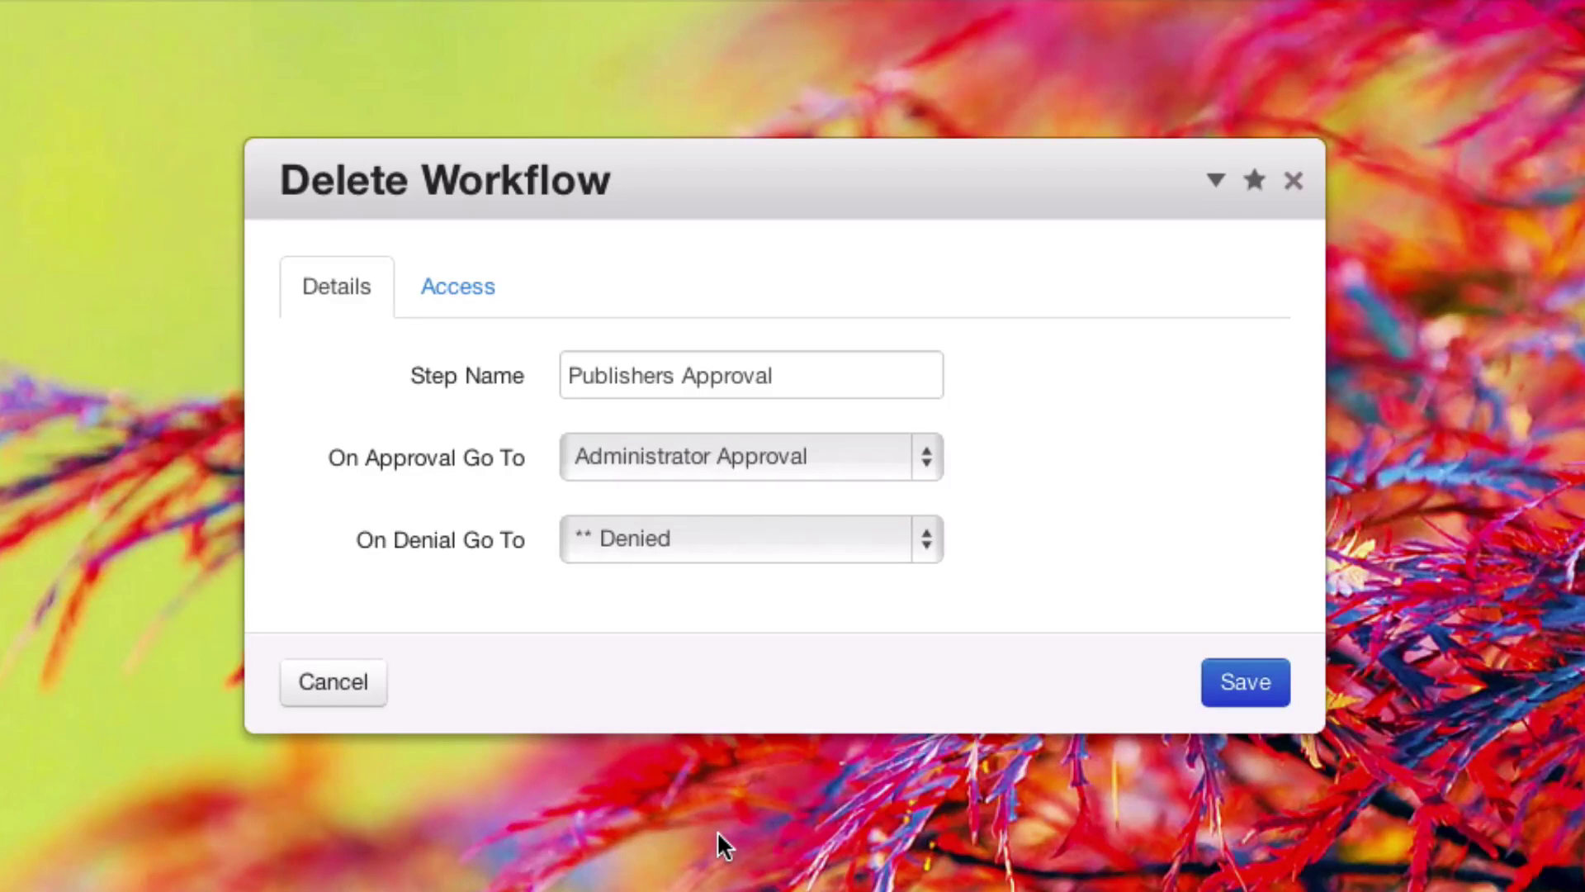
click(880, 477)
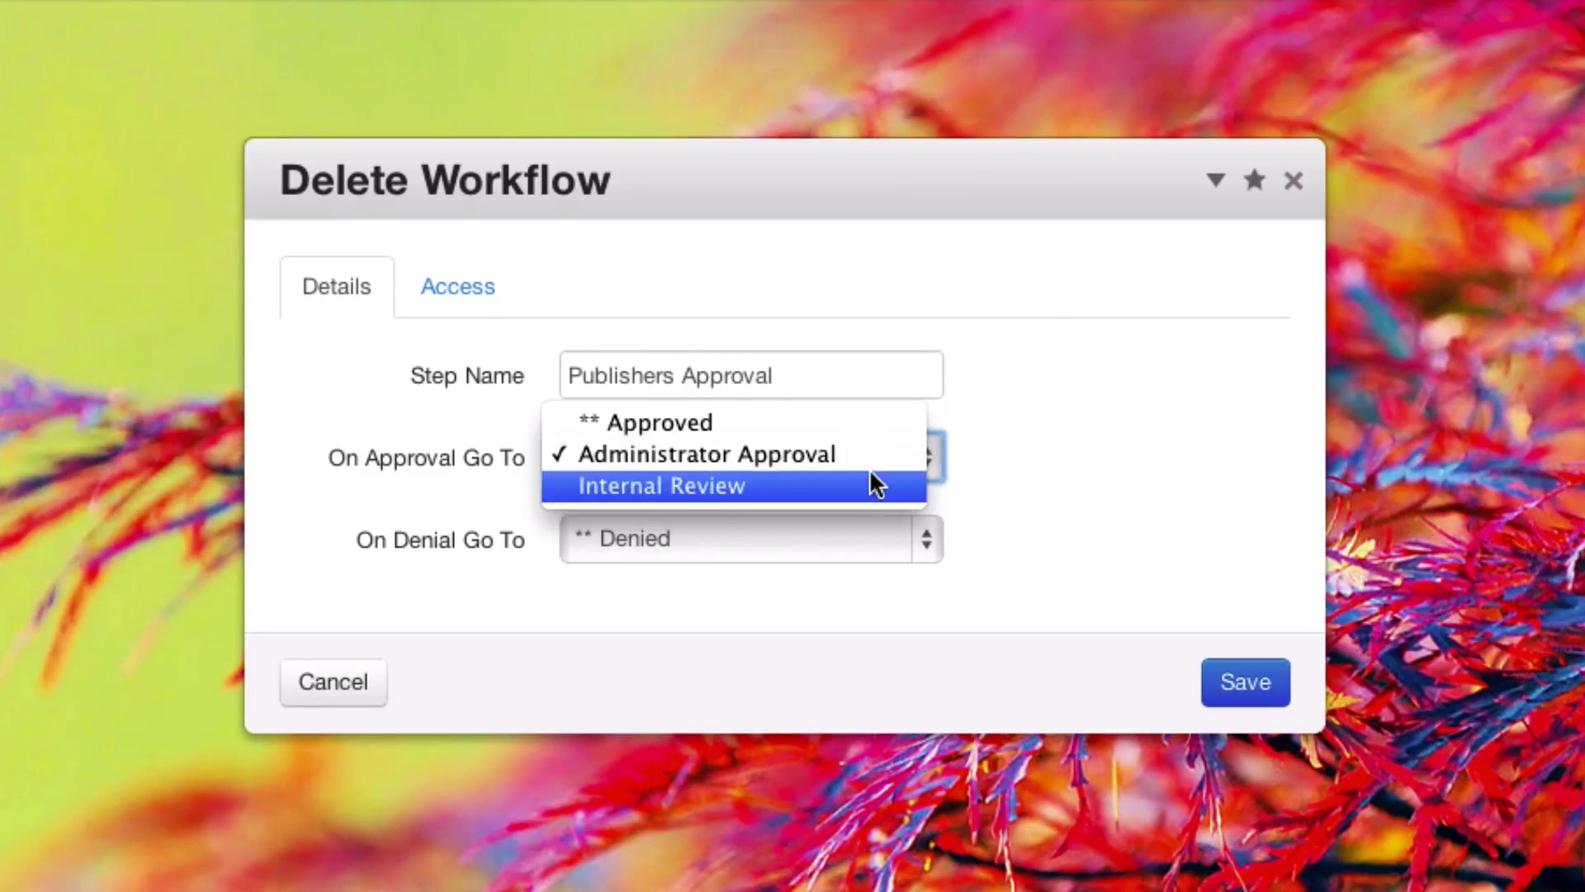
click(869, 475)
click(848, 525)
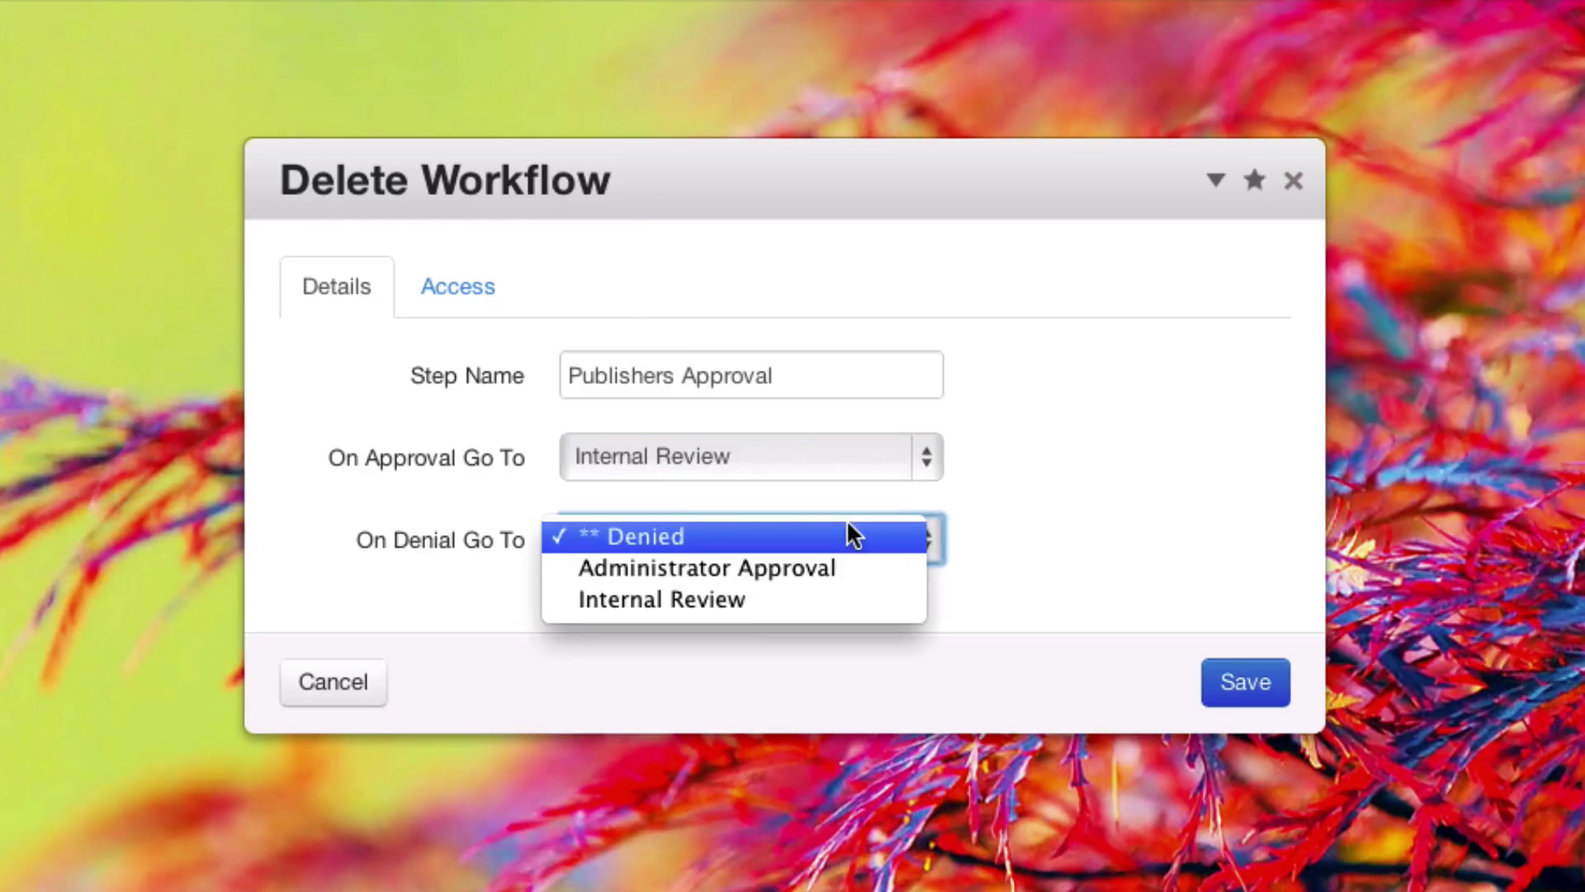
click(839, 573)
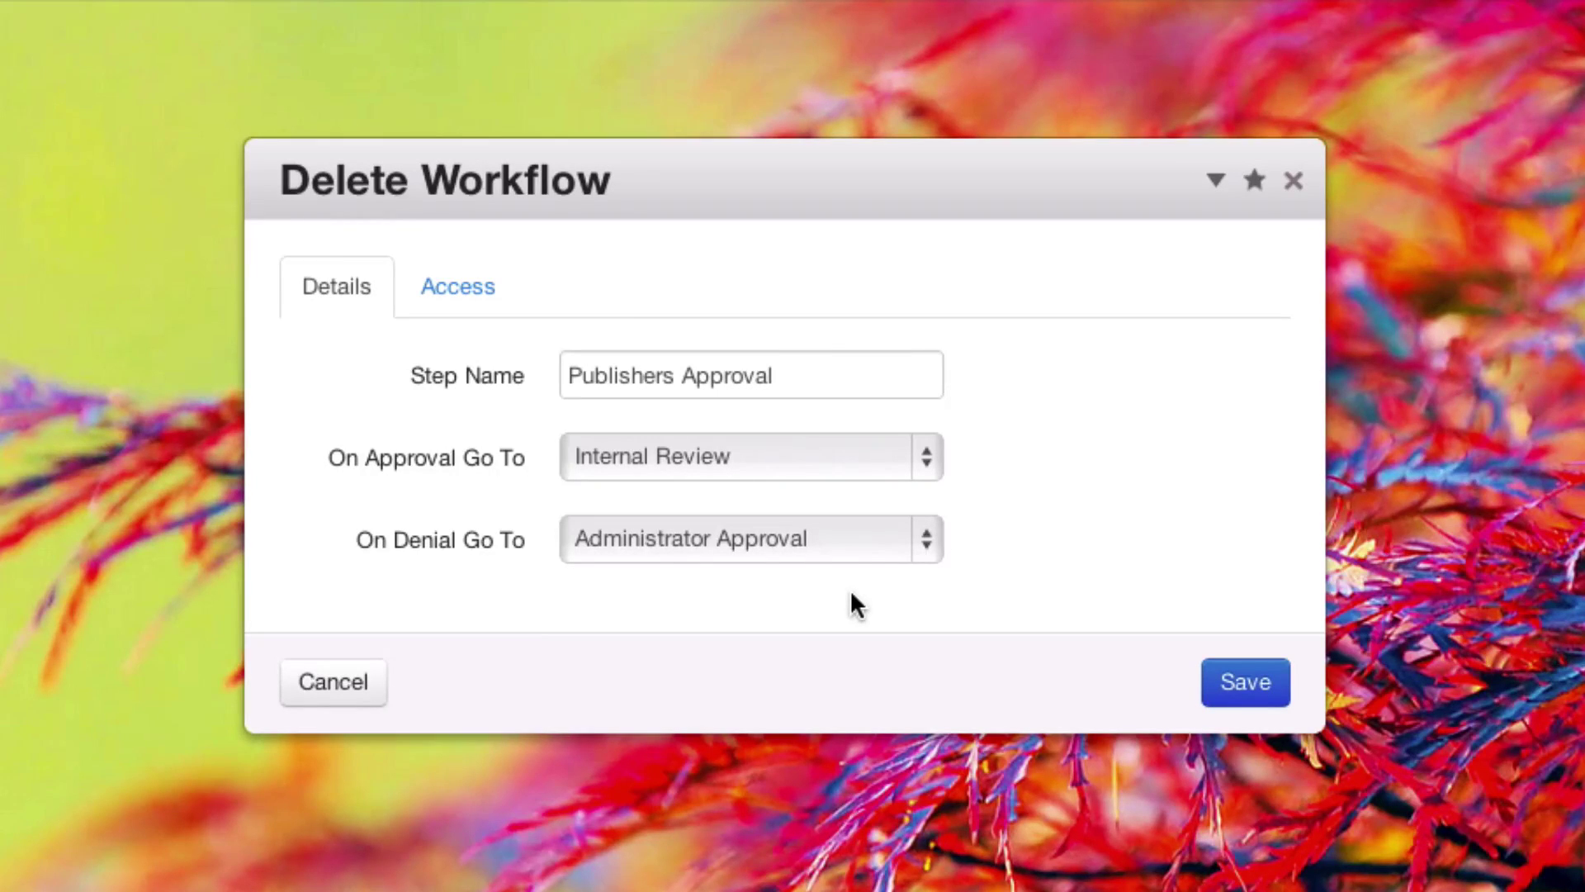
click(452, 289)
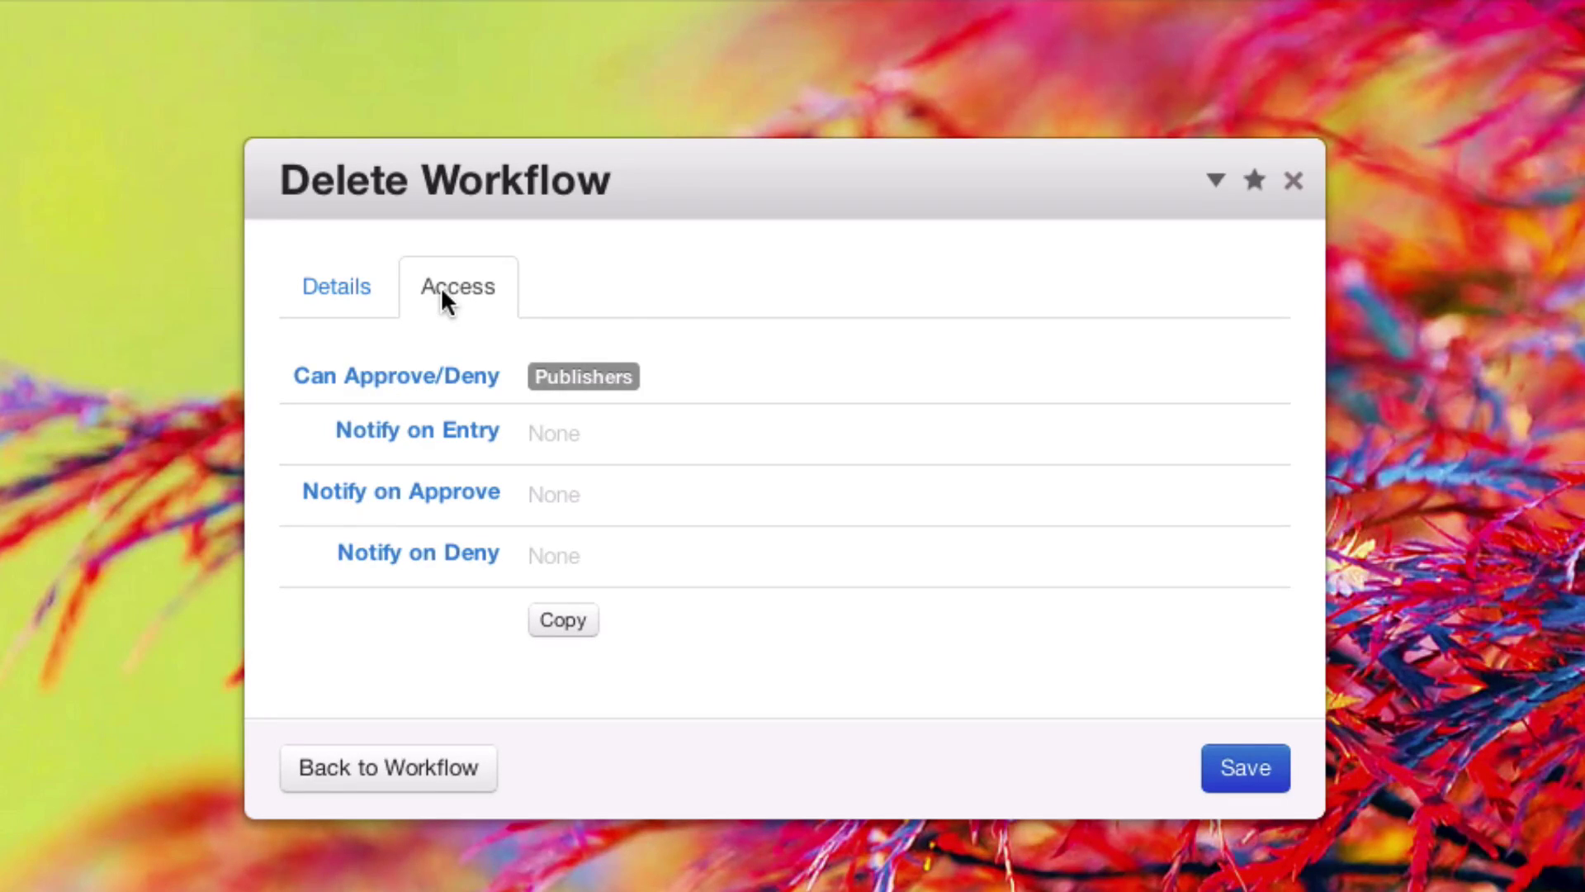
Add a single user to the included Can Approve/Deny list for Publishers Approval.
click(424, 377)
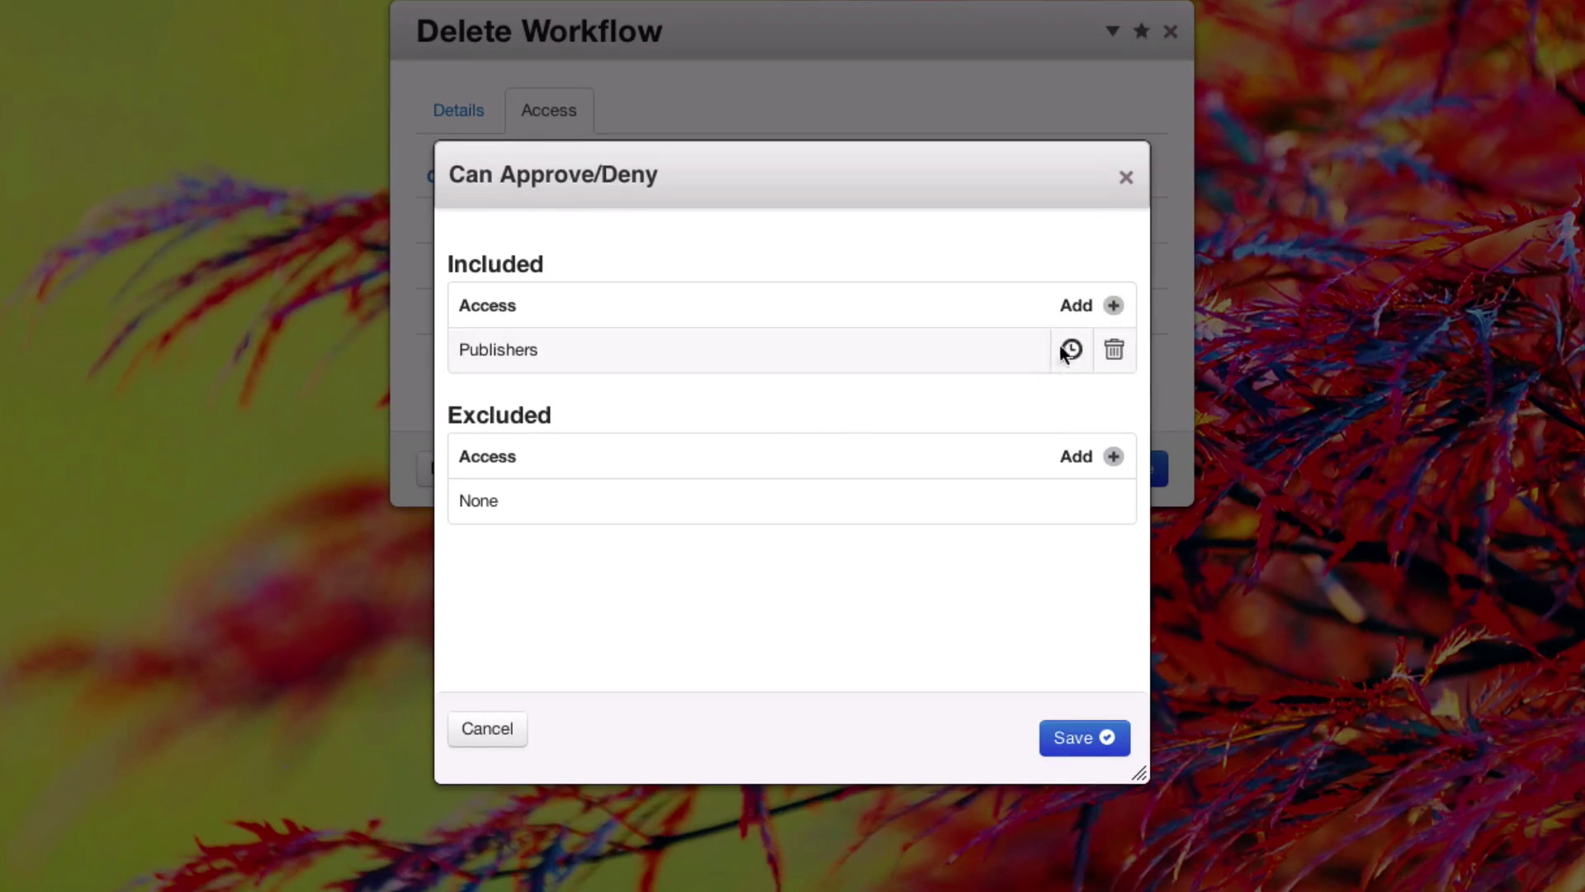
click(1113, 306)
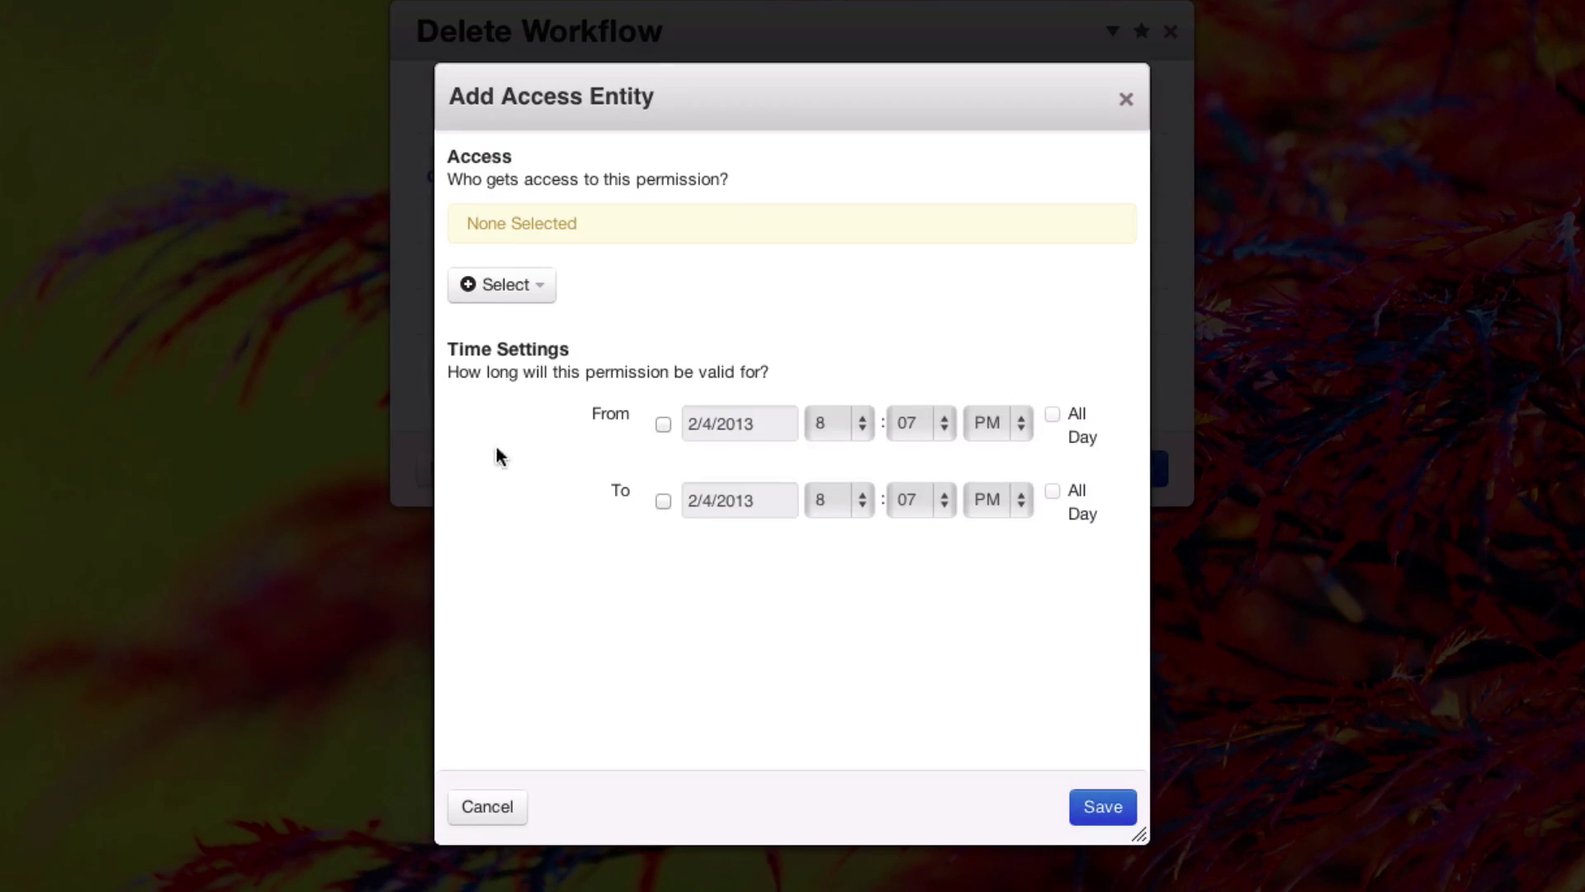
click(511, 288)
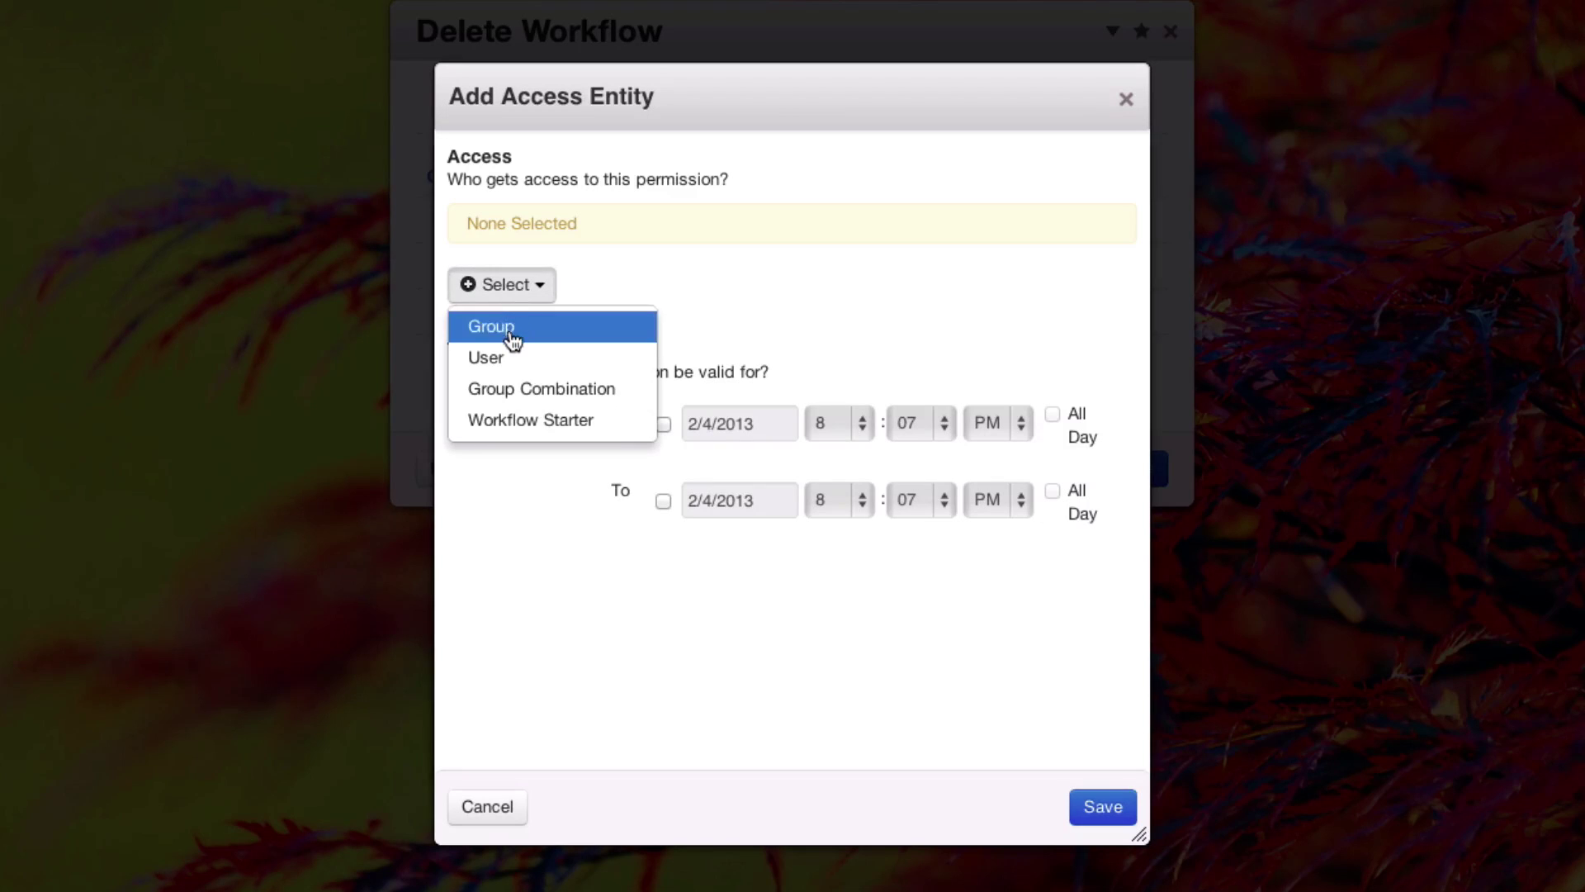
click(508, 327)
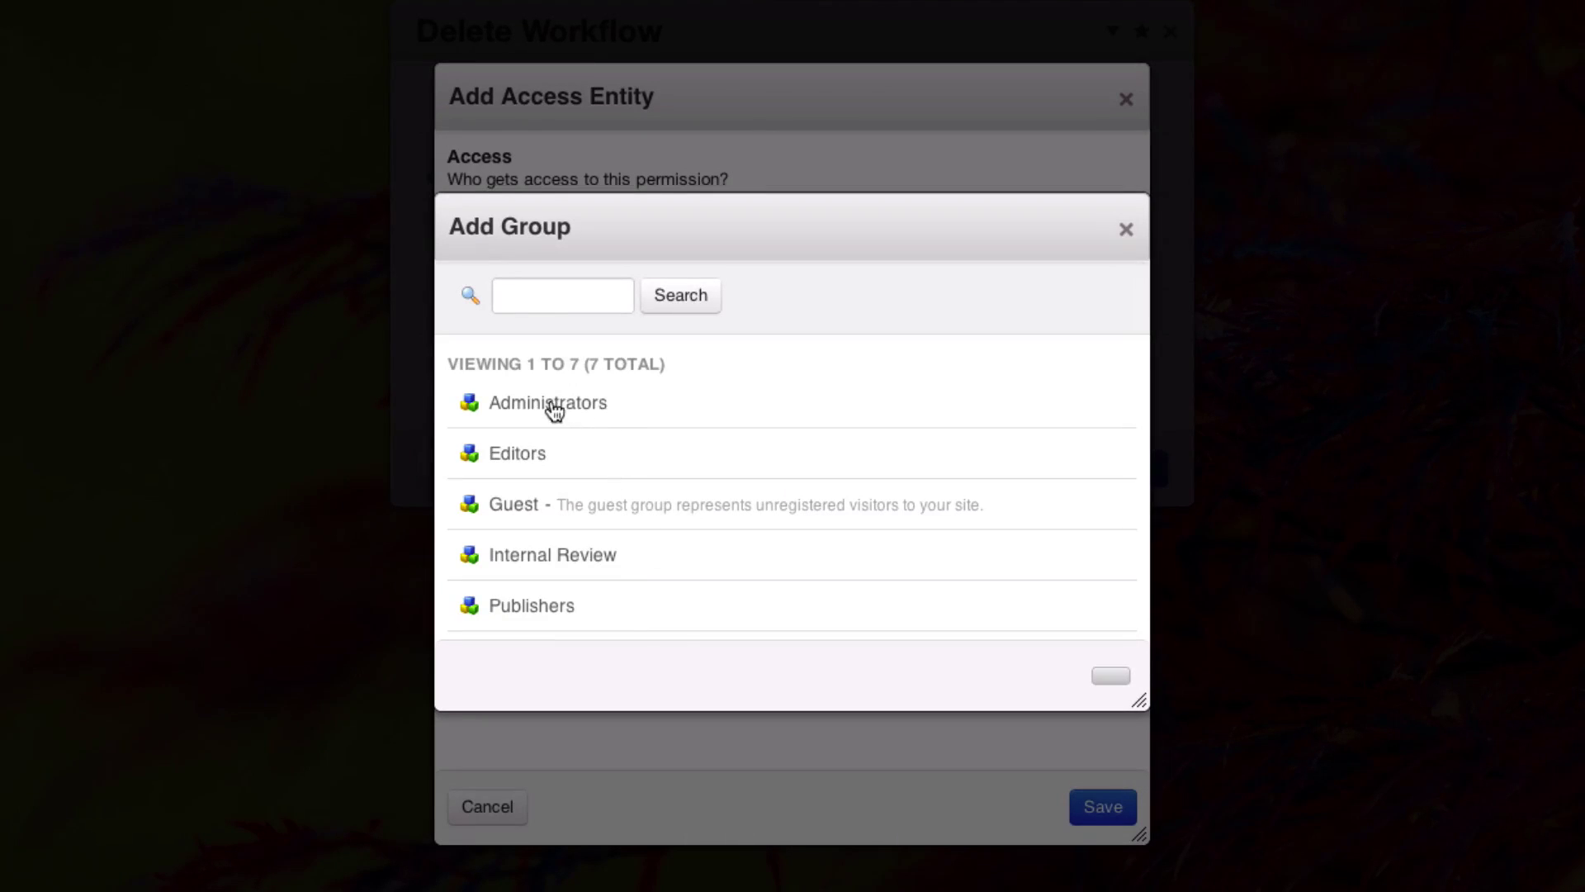
click(548, 405)
click(539, 289)
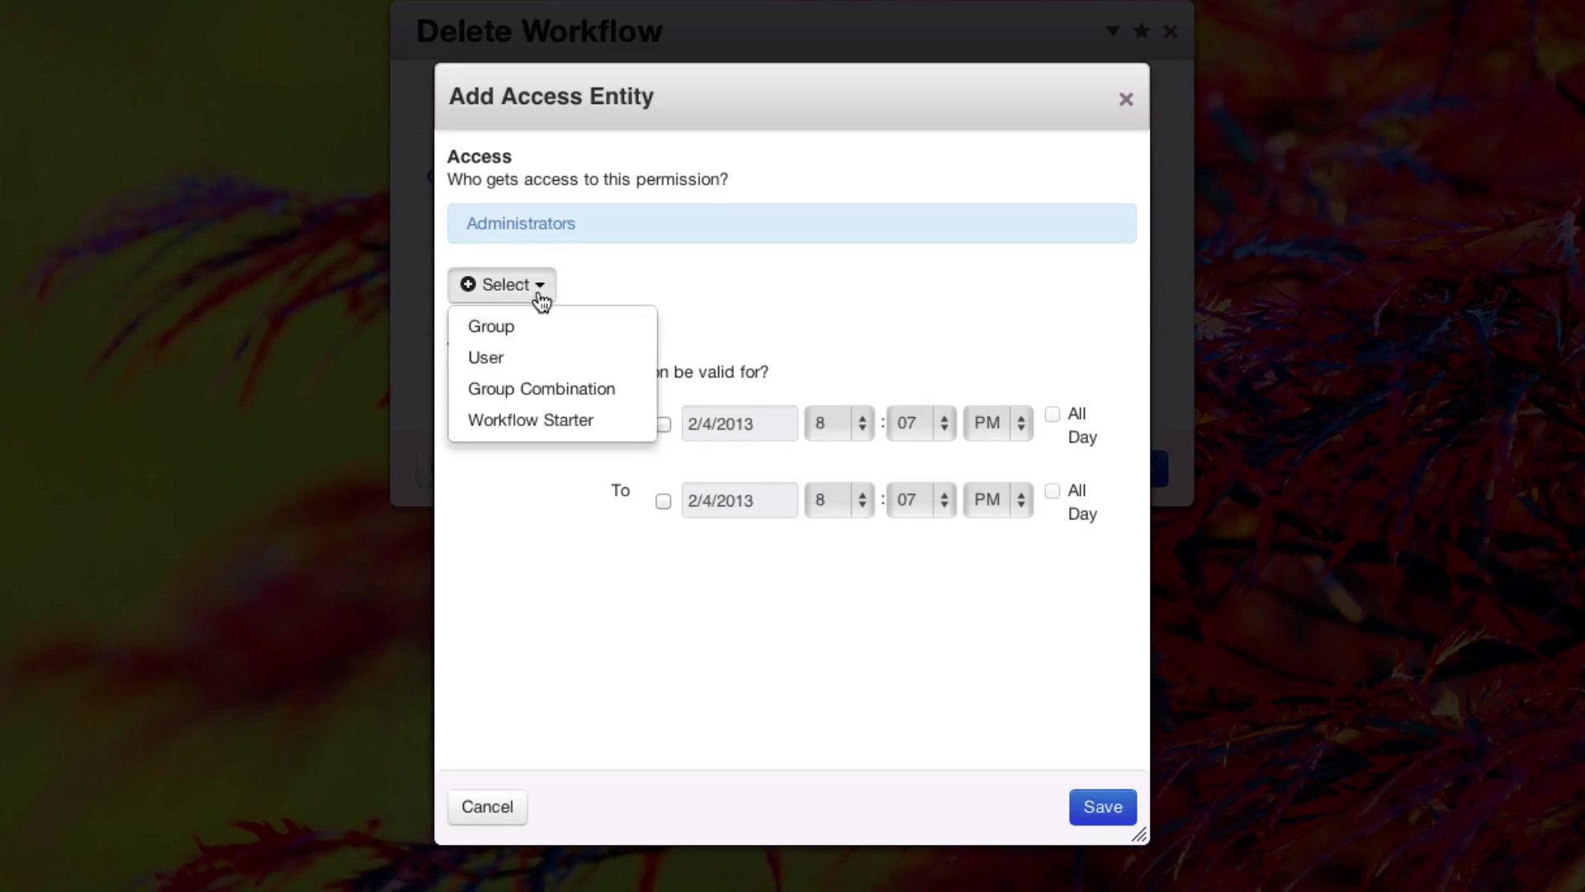
click(542, 358)
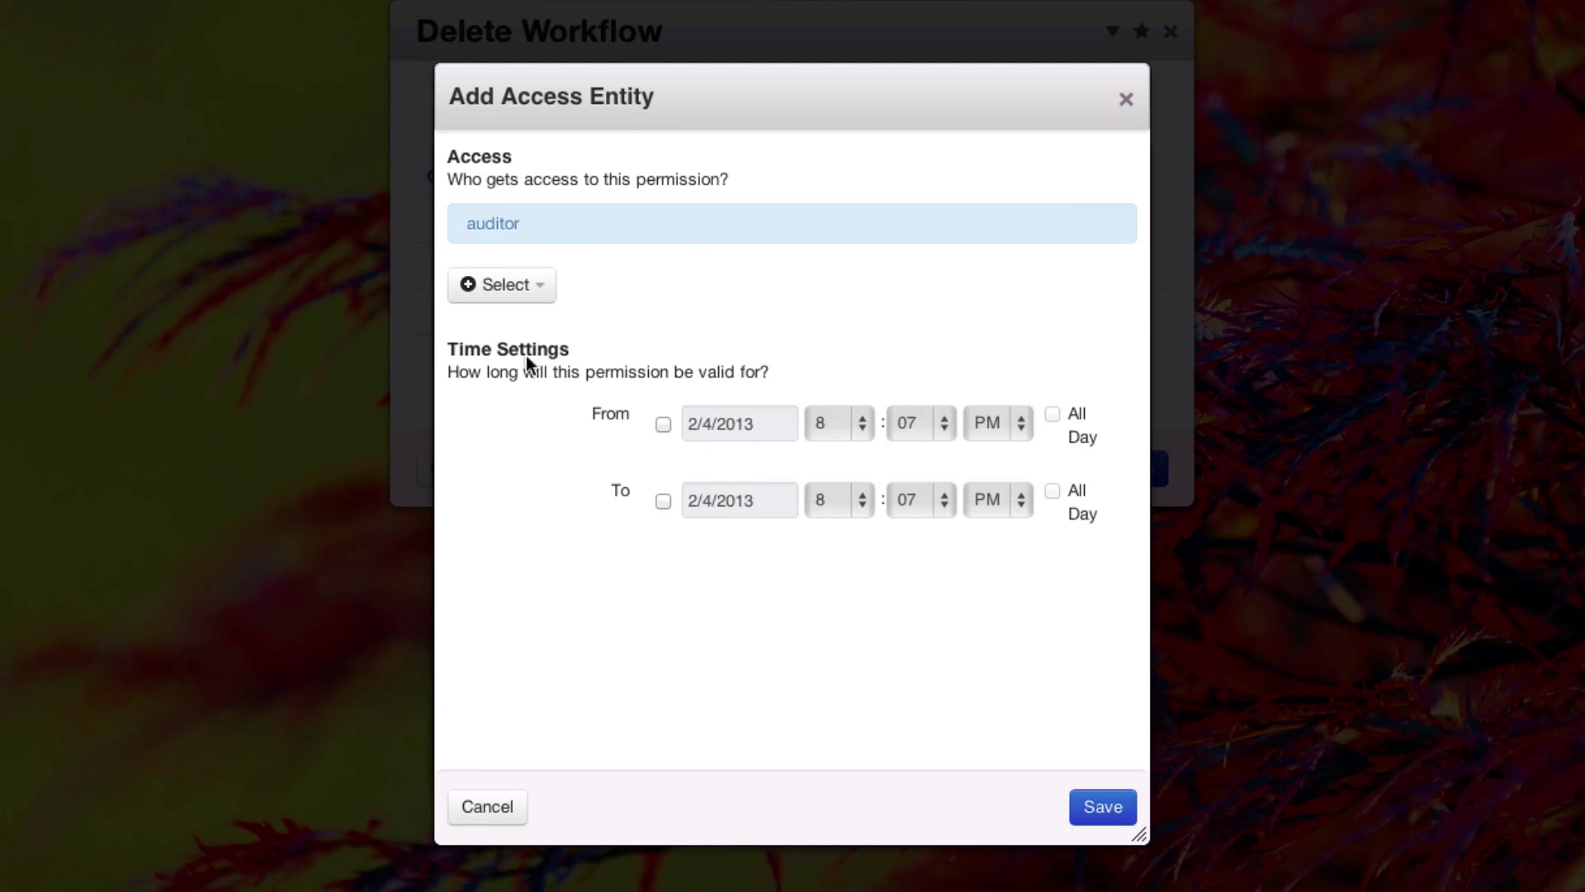
click(1103, 807)
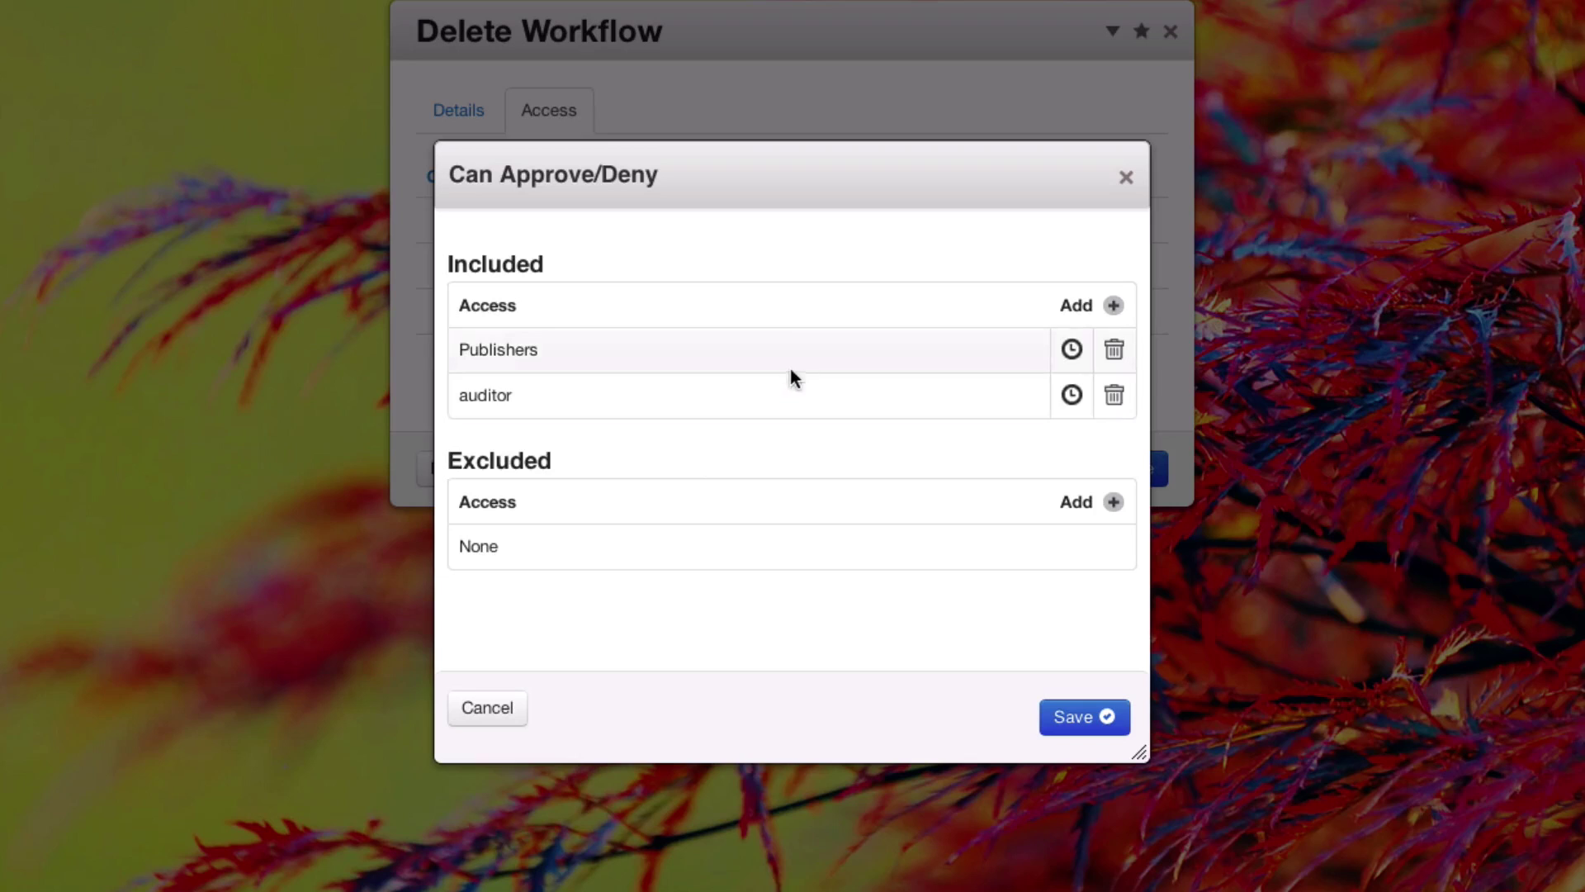
Exclude one user account from approving or denying the Publishers Approval step.
click(1114, 504)
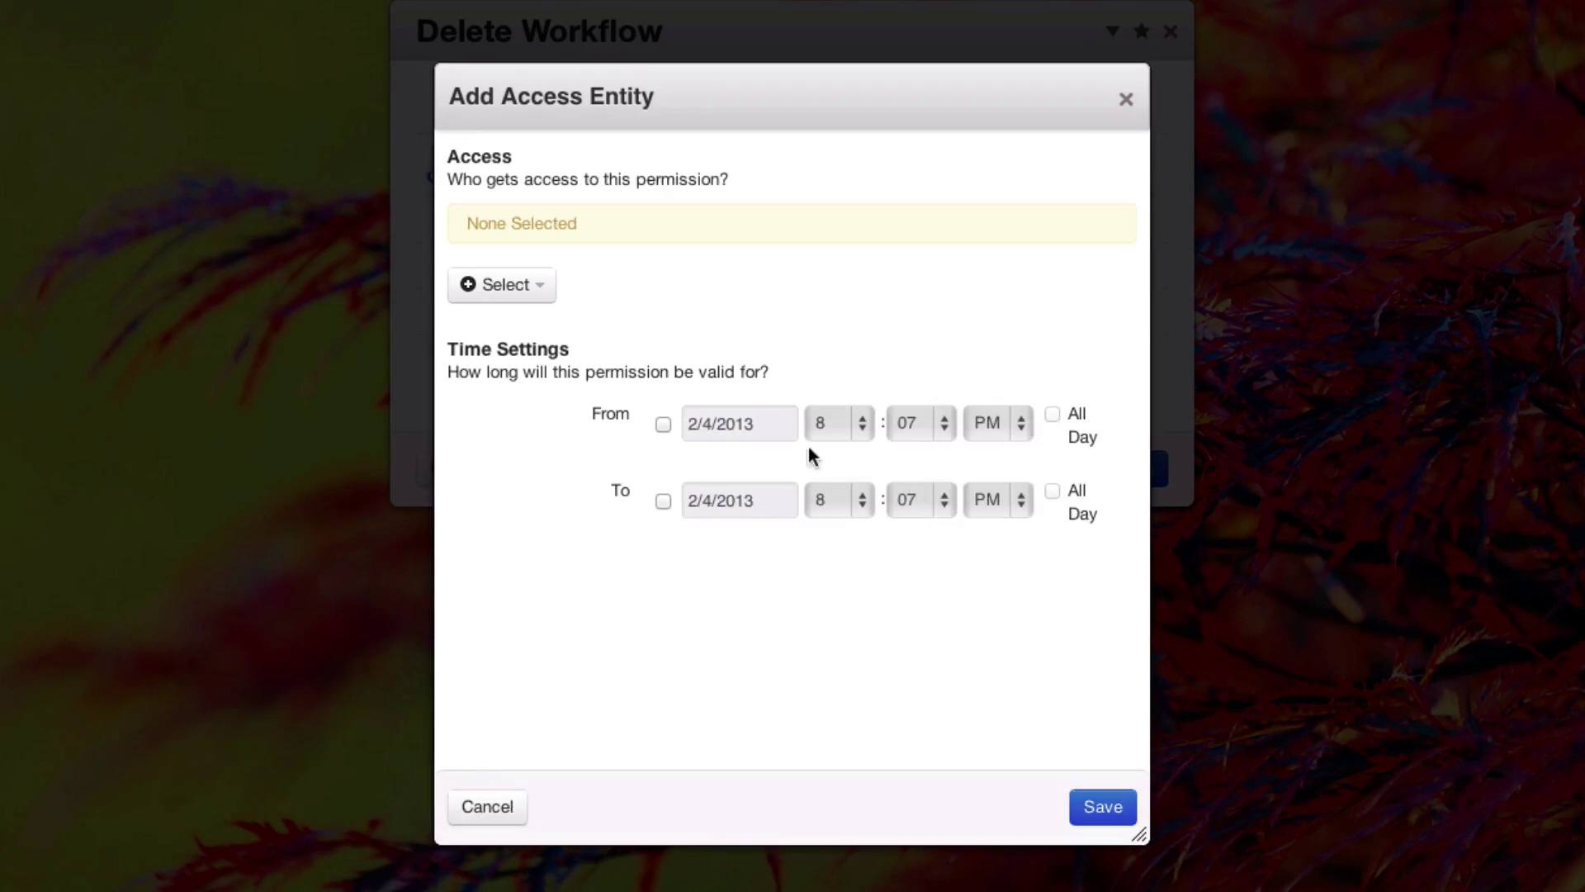
click(523, 283)
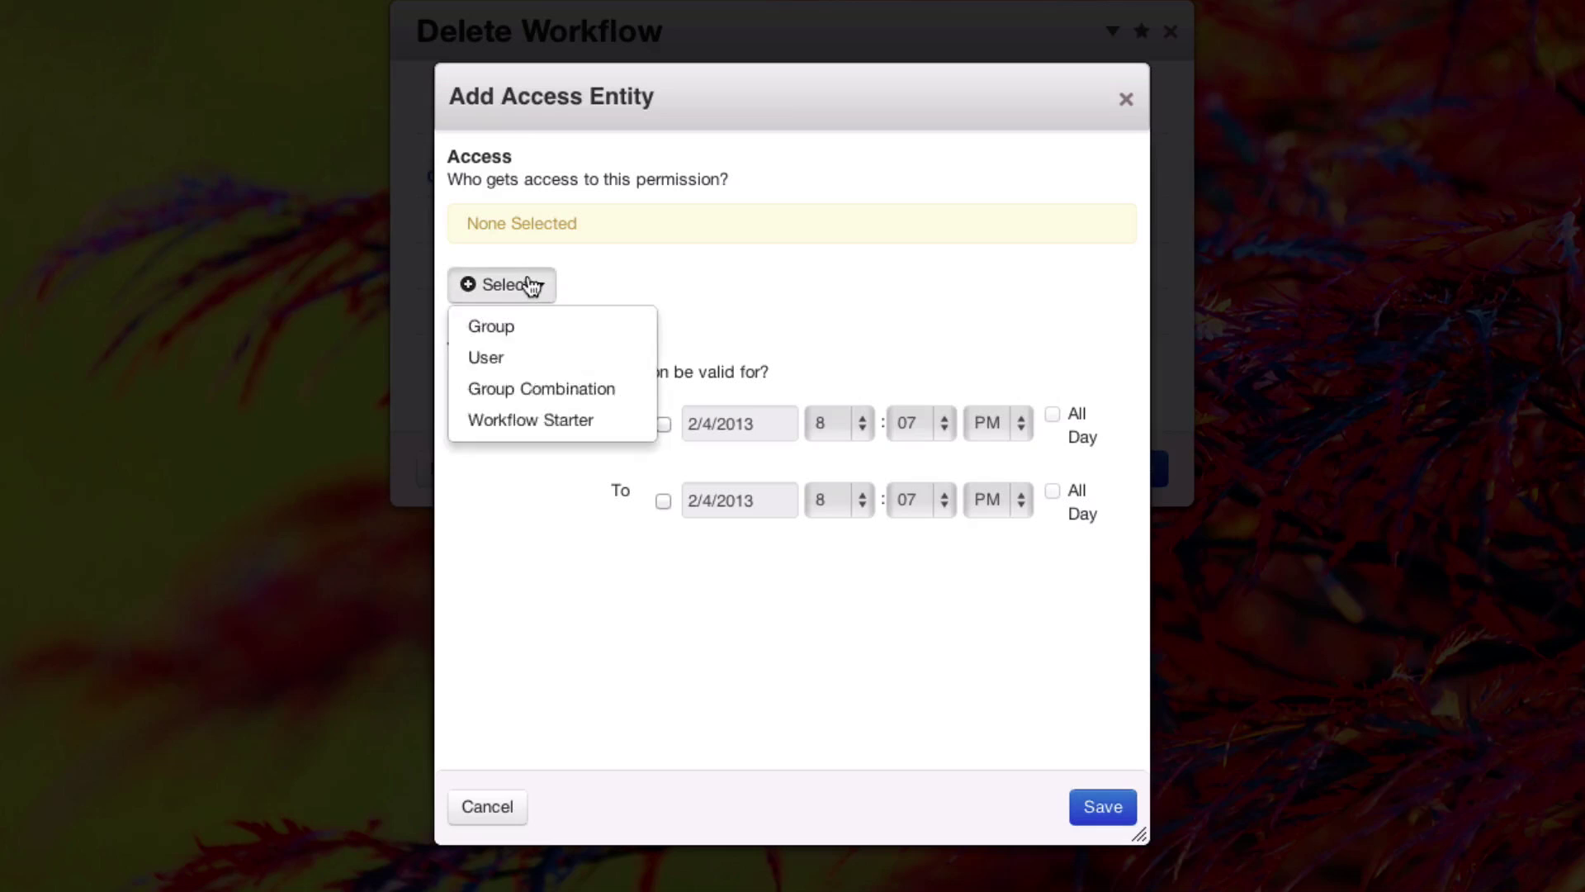
click(527, 363)
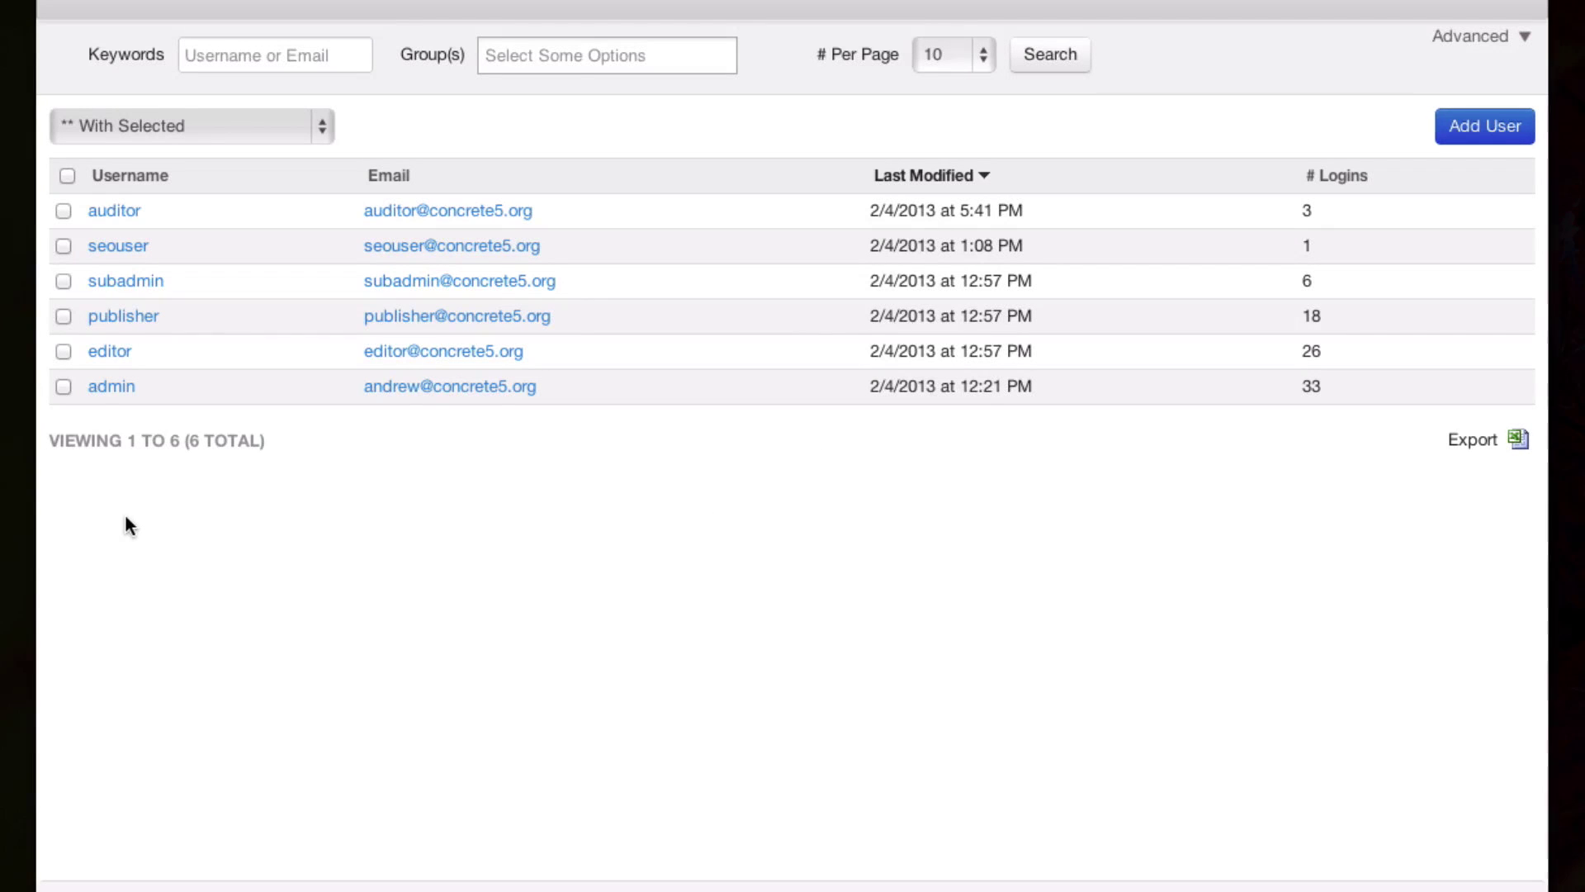
click(125, 281)
click(1103, 807)
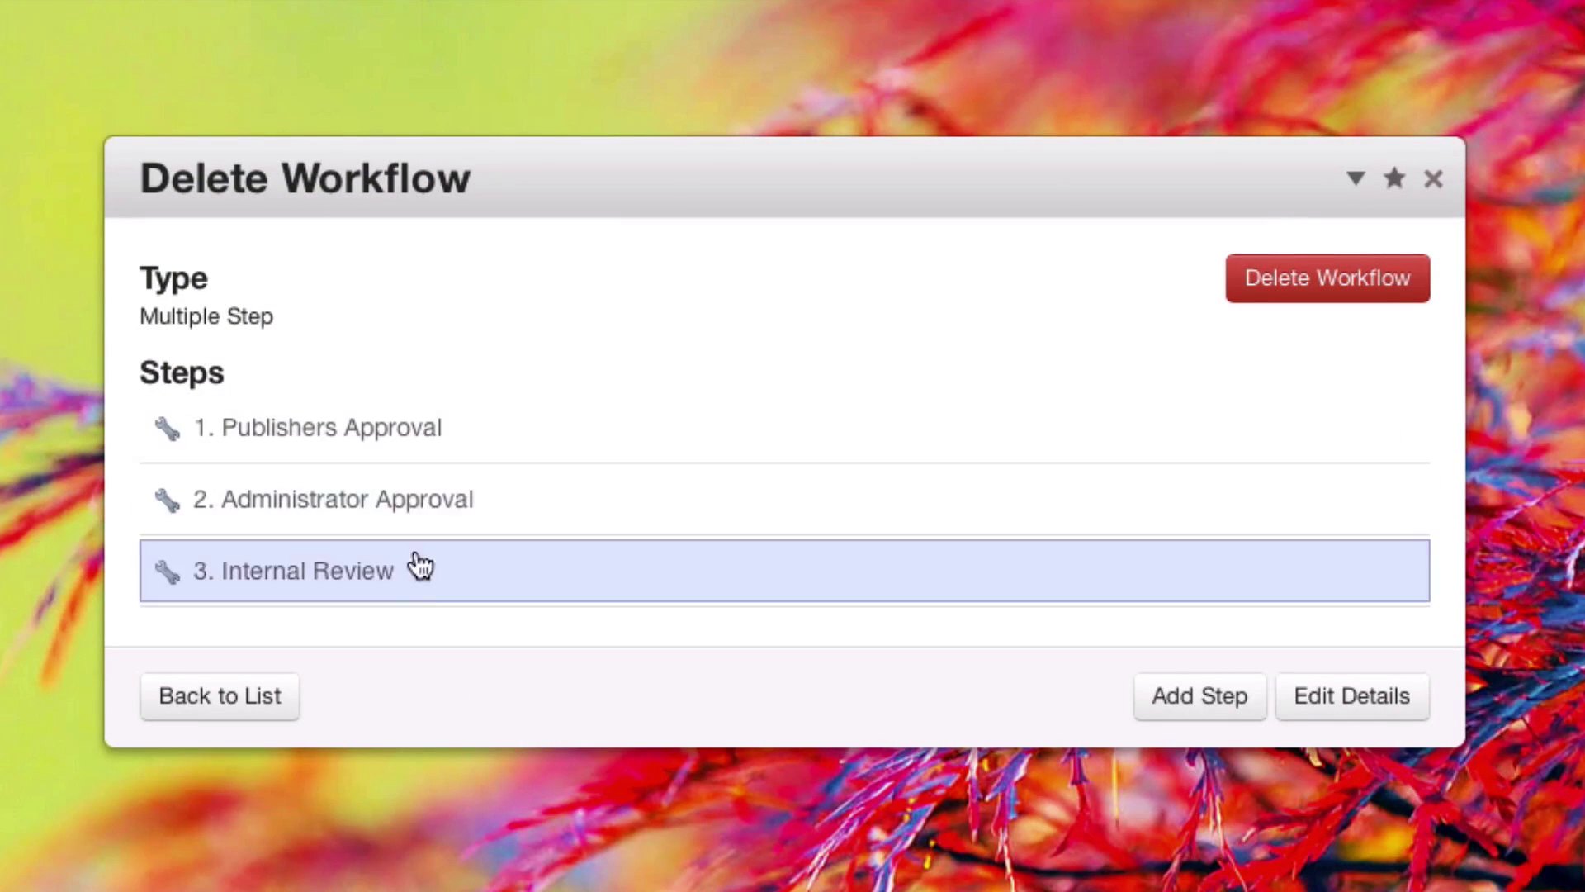
Check the Internal Review step's routing, then return to the Workflows list.
click(418, 587)
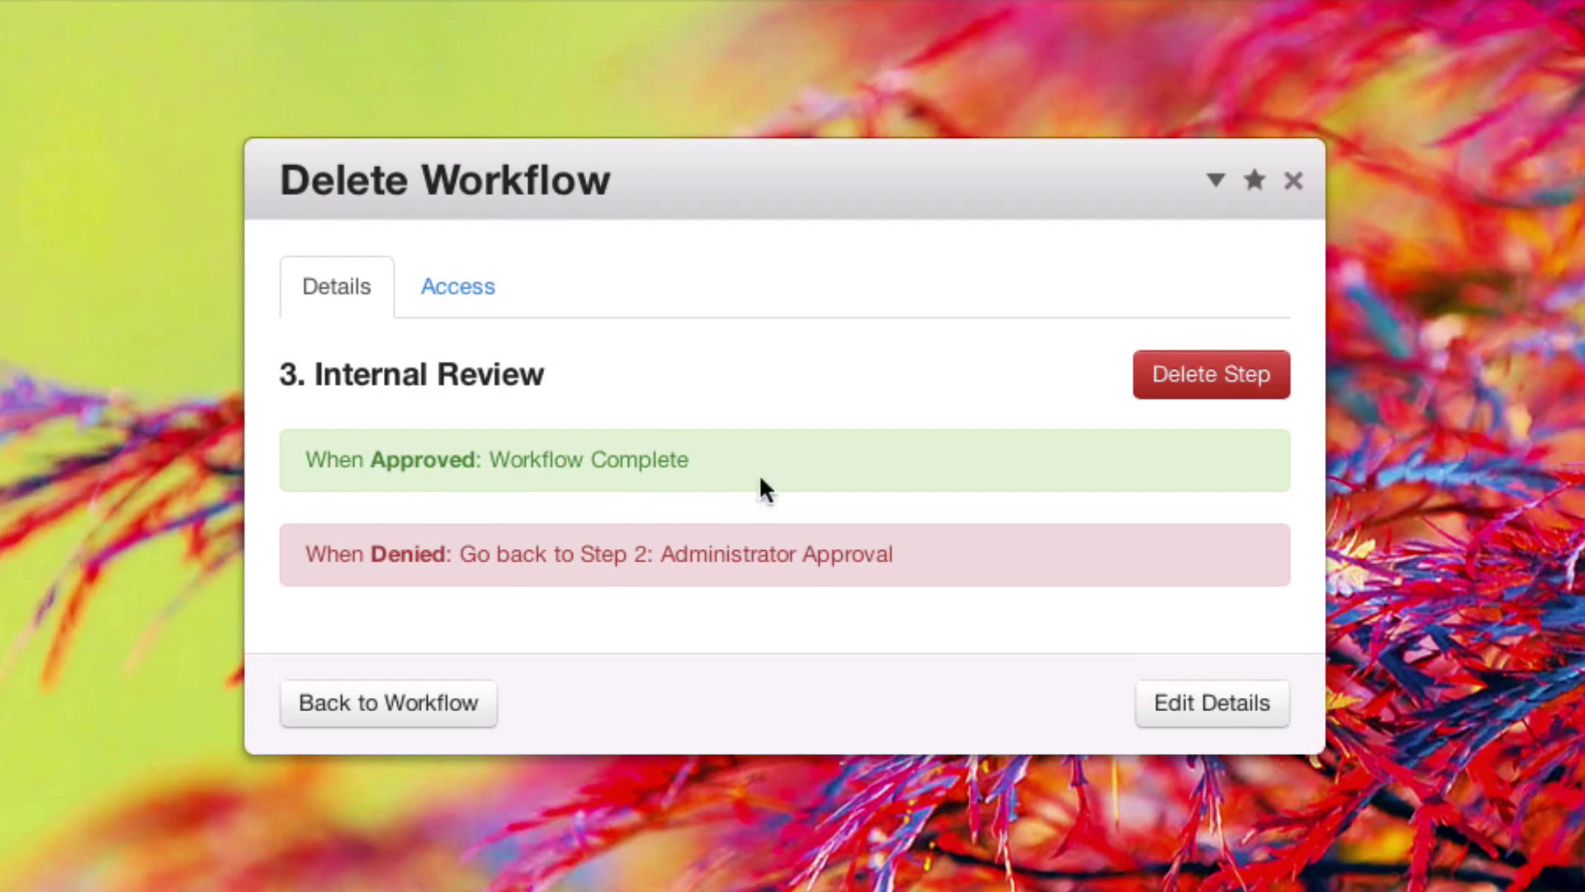
click(288, 706)
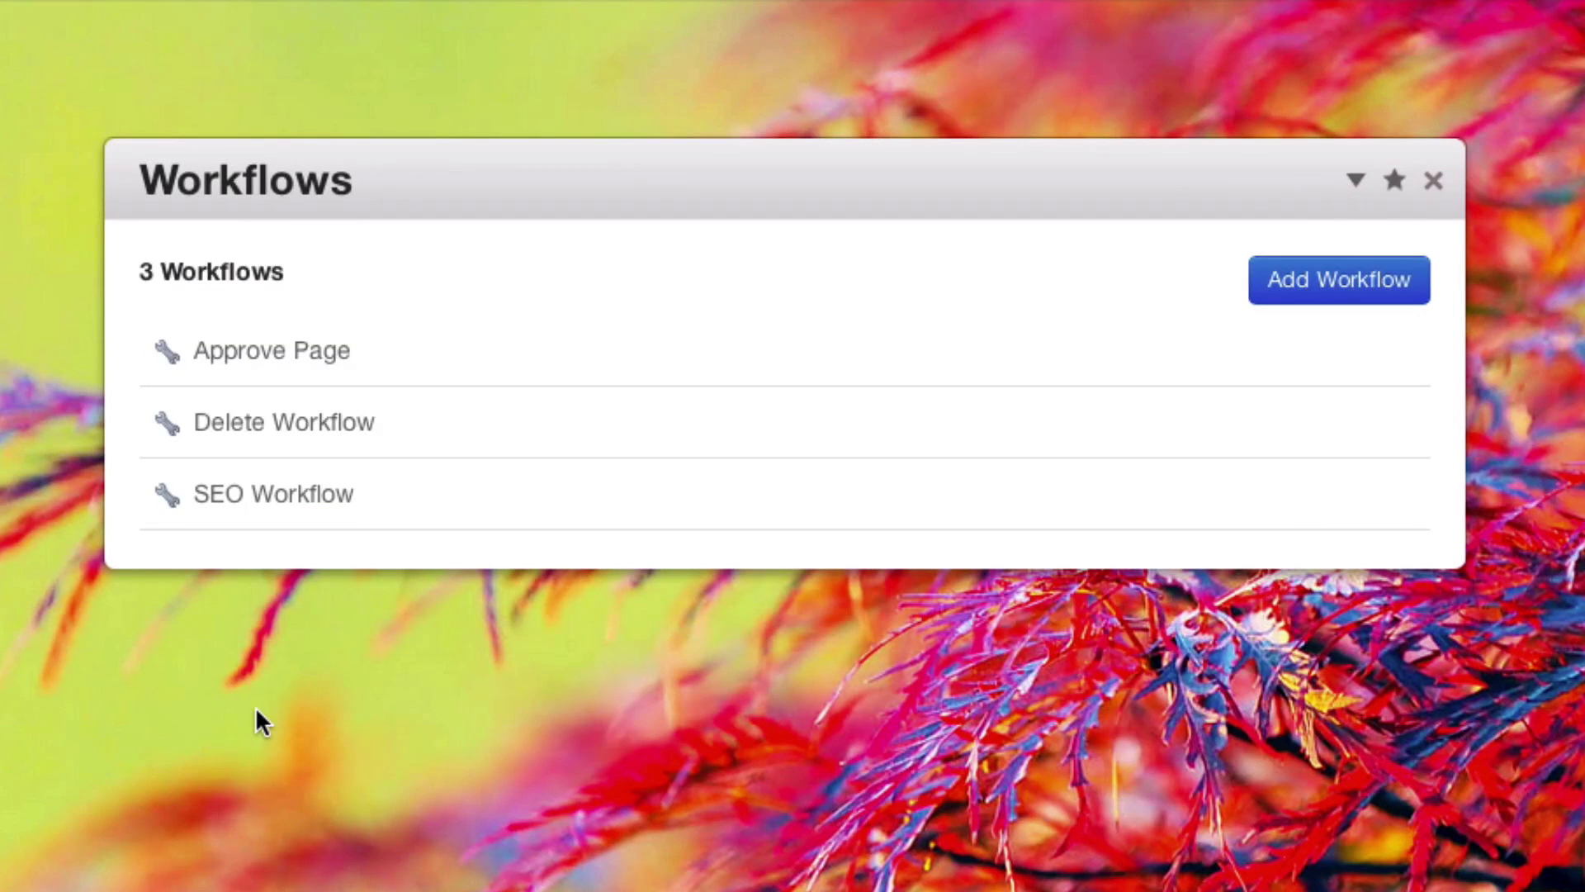
Review the SEO Workflow's Fire Workflow trigger conditions in Edit Details without changing them.
click(461, 500)
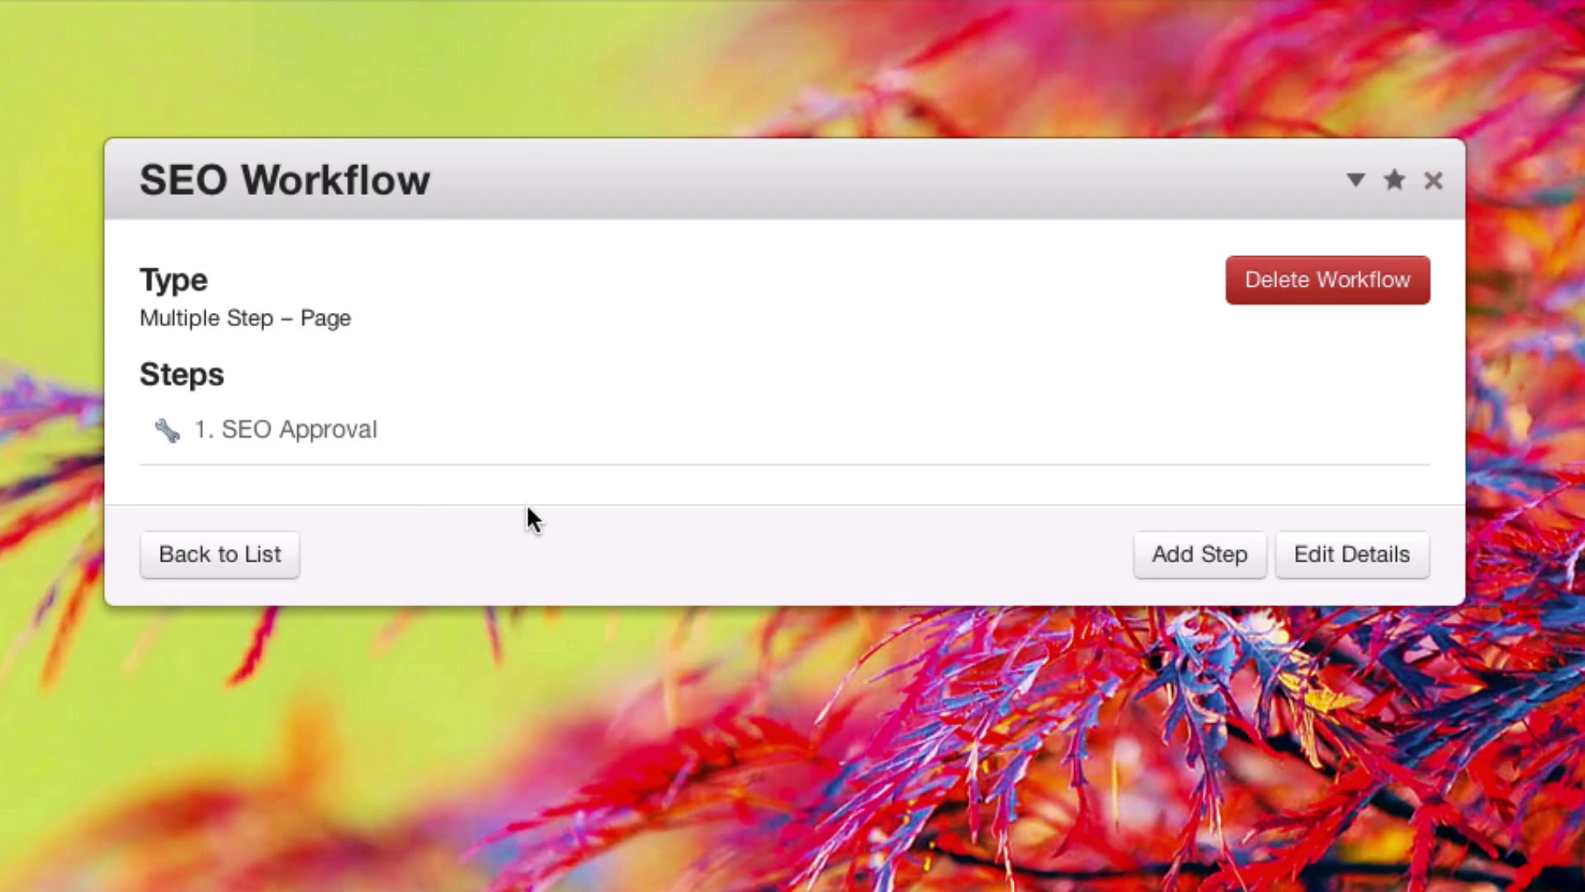
click(1395, 558)
scroll(1212, 663, down, 2)
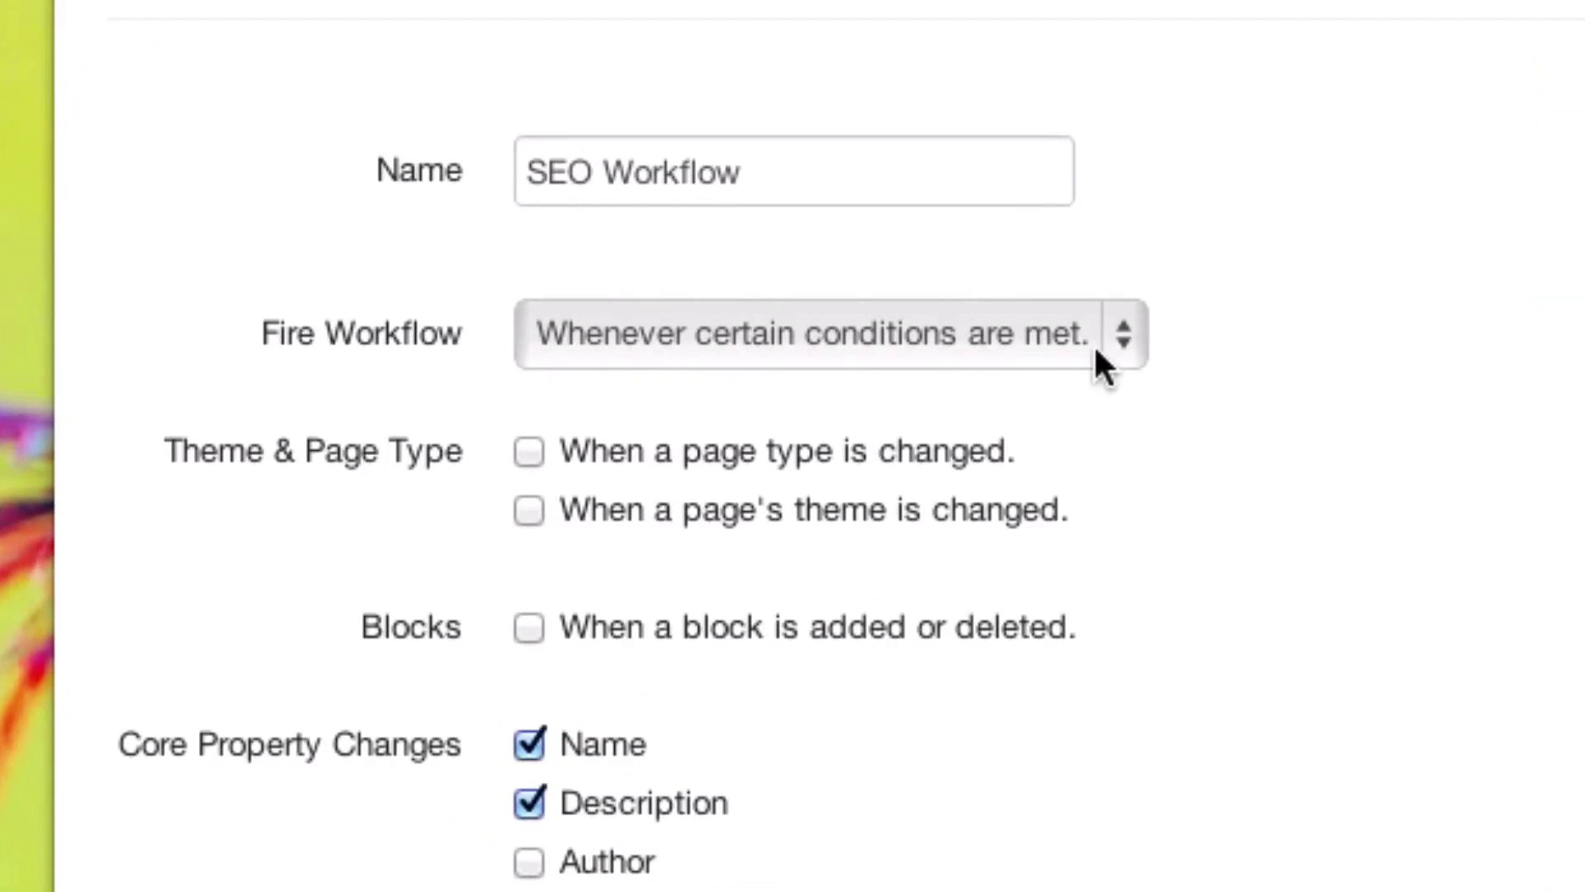
scroll(1432, 549, down, 2)
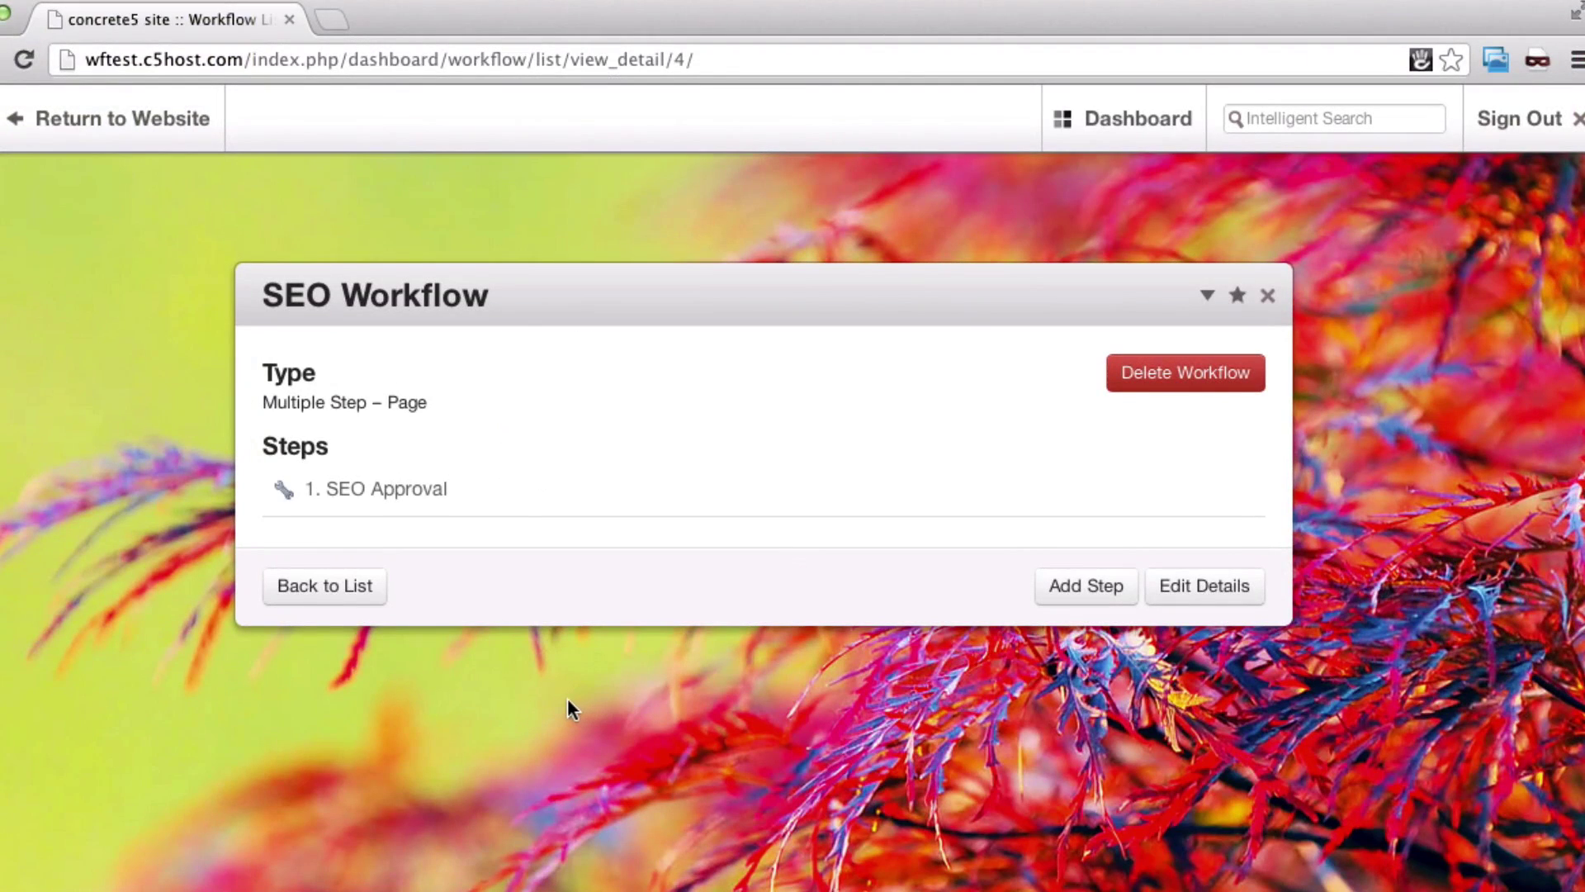
Inspect the SEO Approval step's Move or Copy Page approved permission.
click(488, 494)
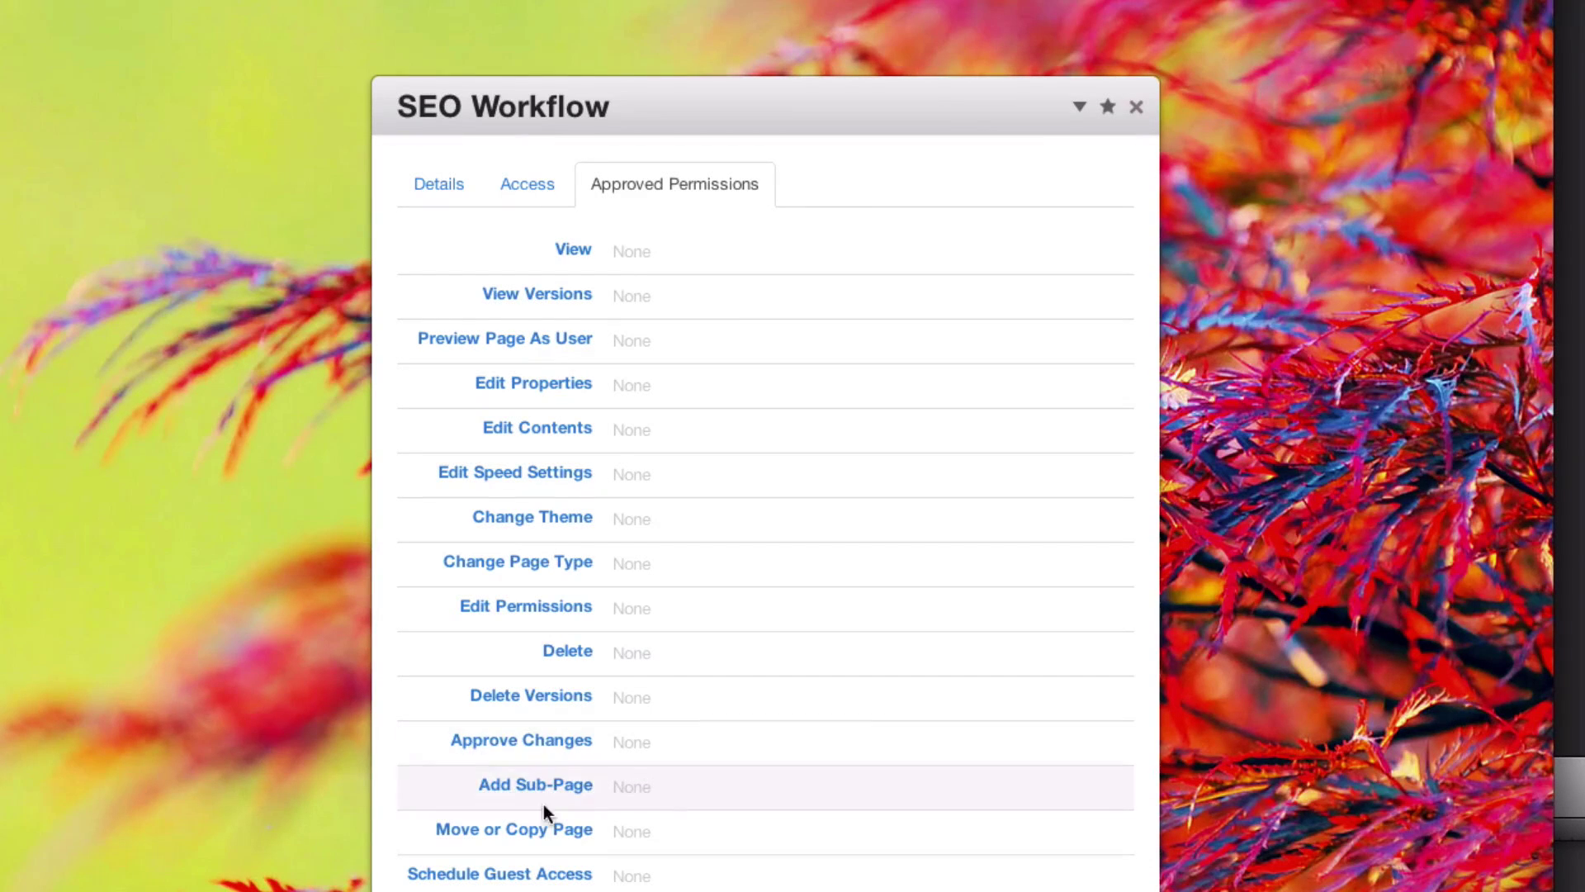
click(542, 829)
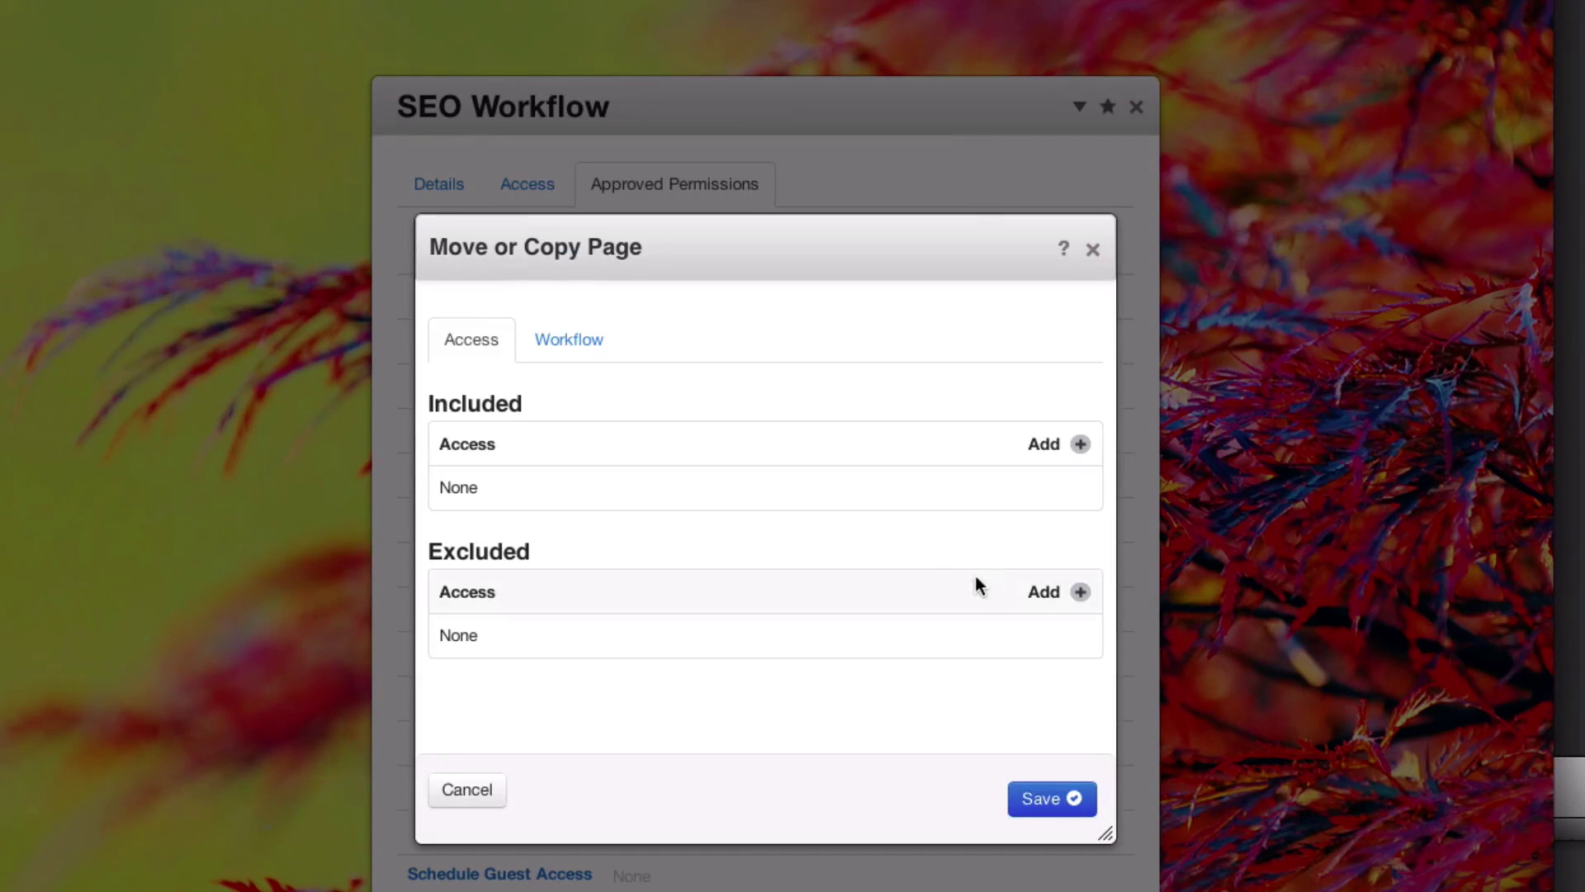